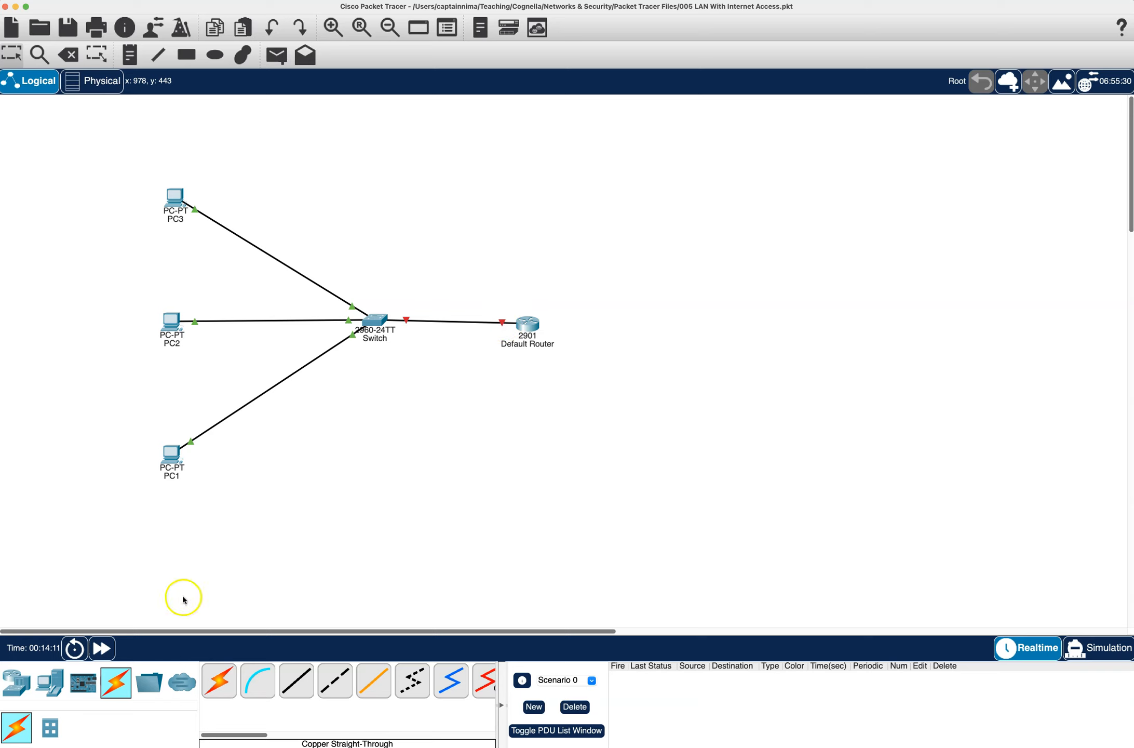
- Fast-forward the simulation and examine the port details of the switch and the default router, including the ports their link uses
click(103, 648)
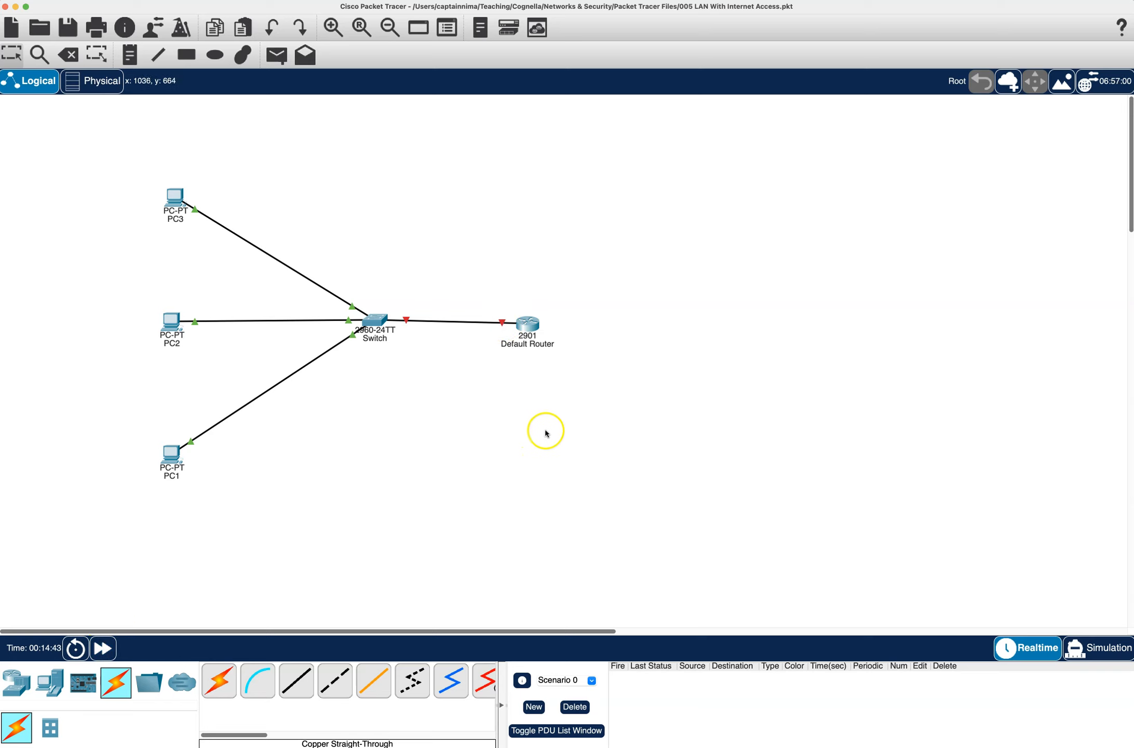
mouse_move(372, 321)
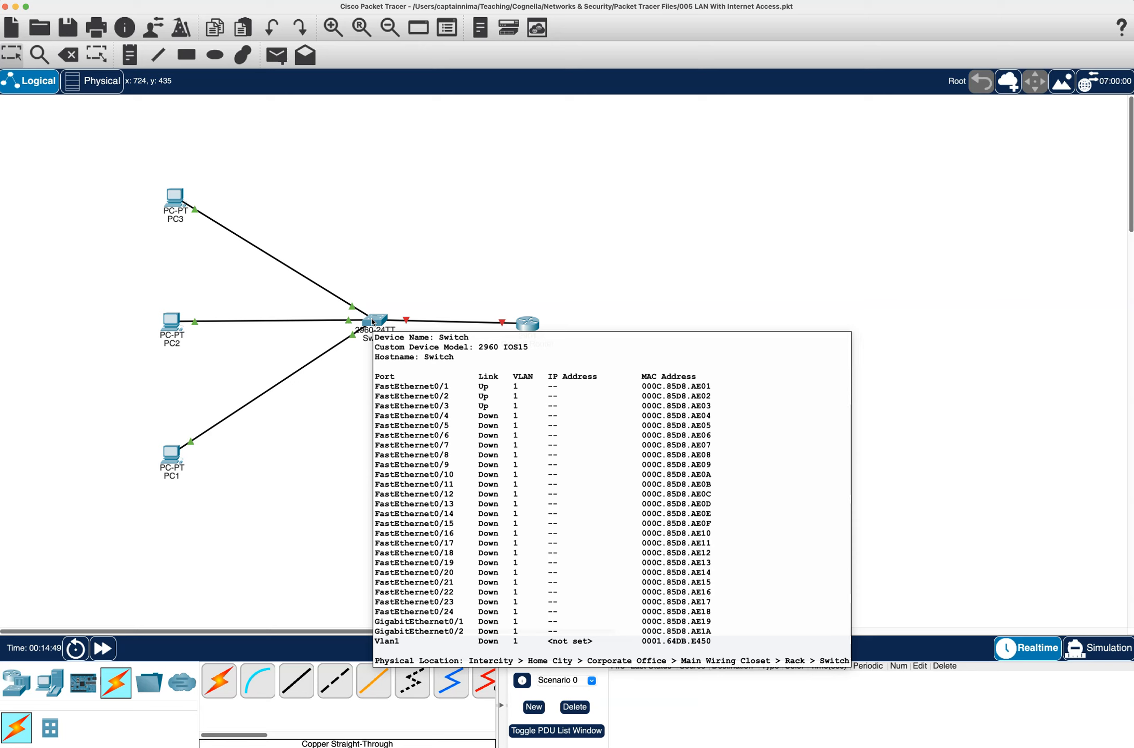
mouse_move(527, 329)
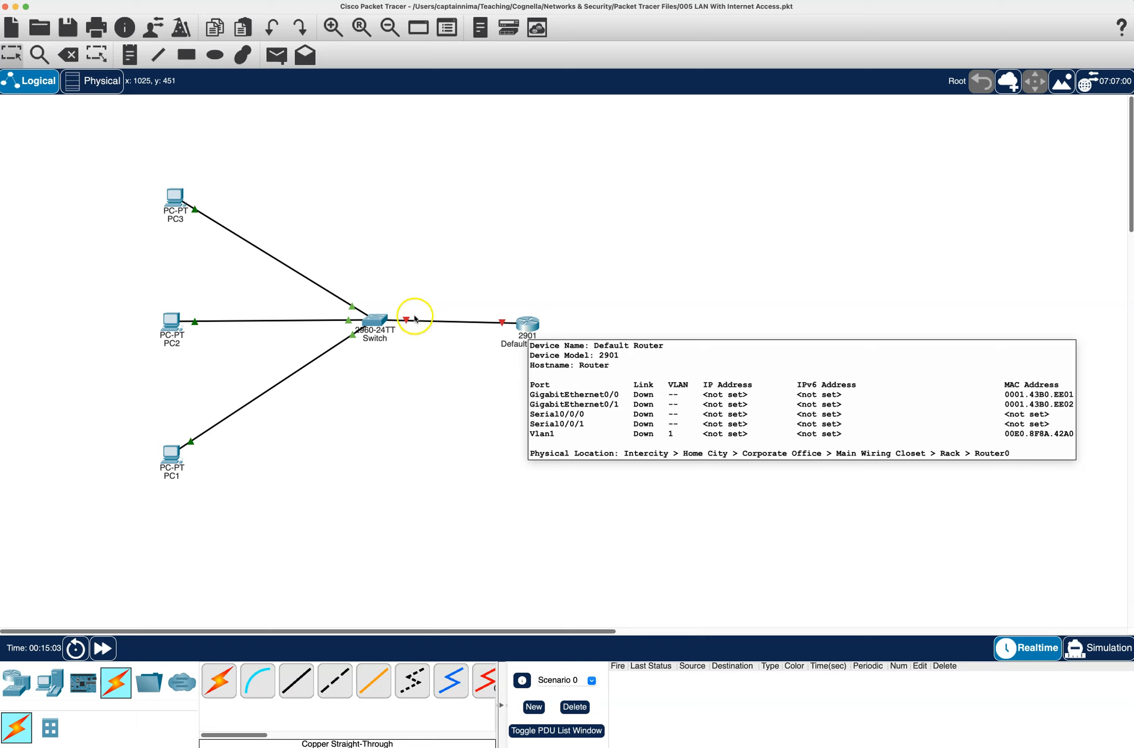
click(384, 321)
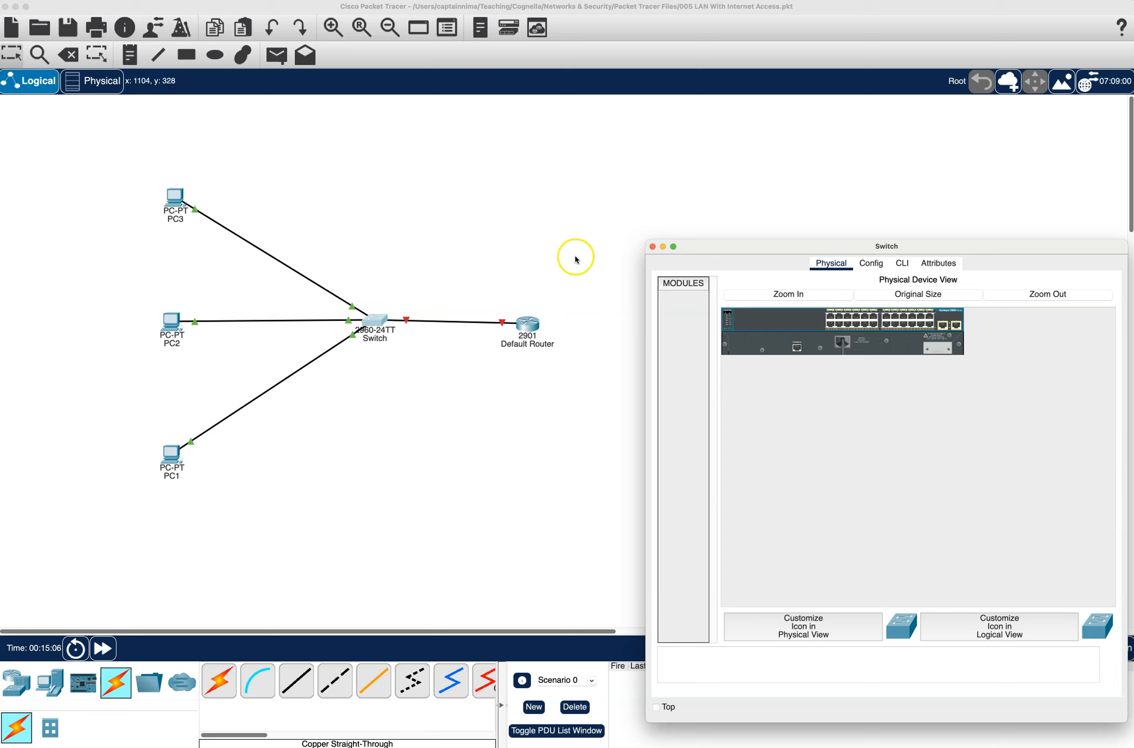
click(653, 246)
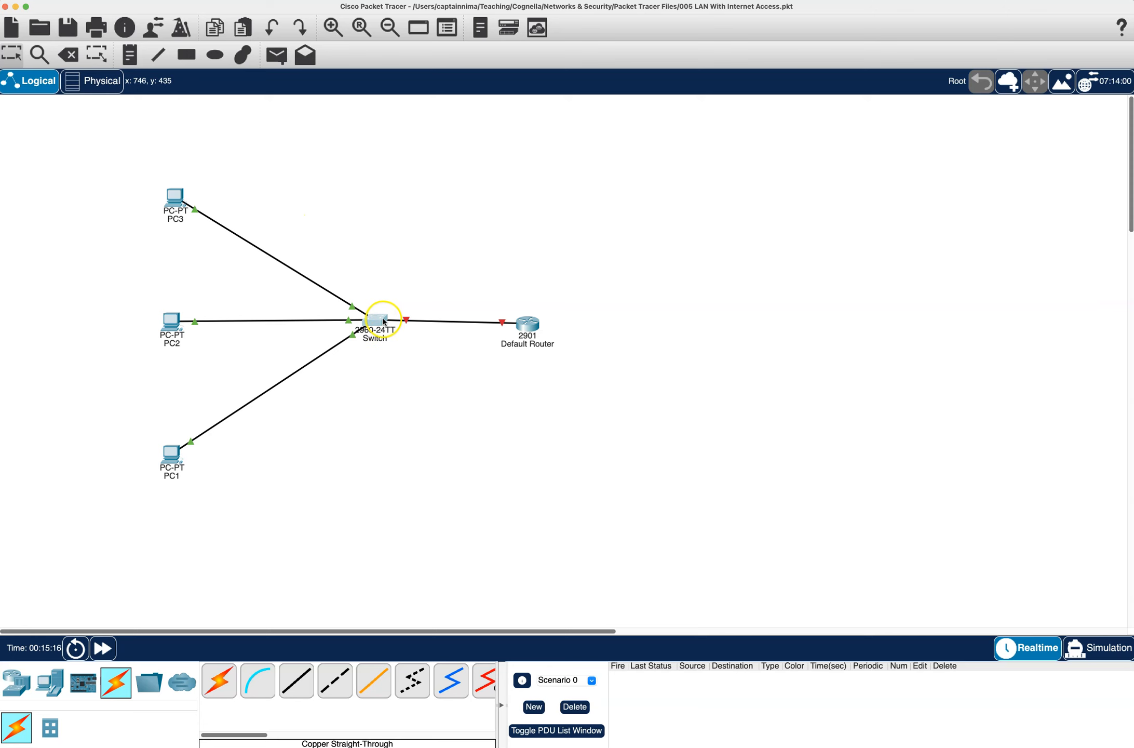
mouse_move(382, 323)
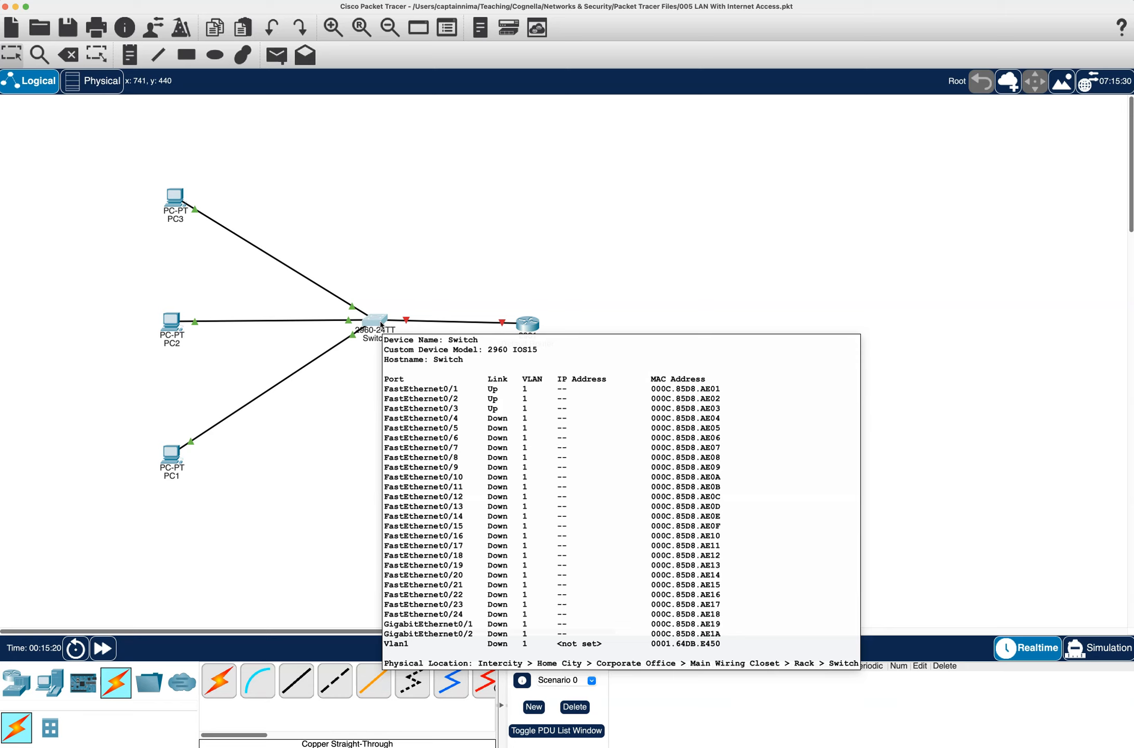
click(391, 323)
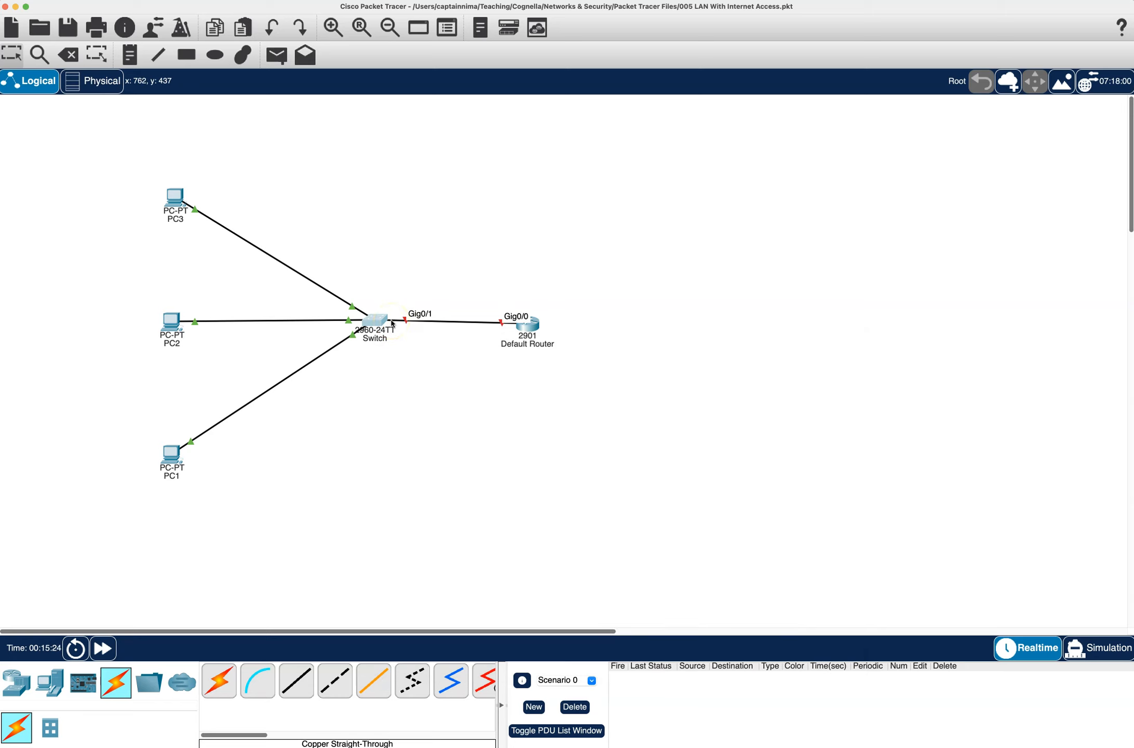
click(527, 326)
mouse_move(528, 327)
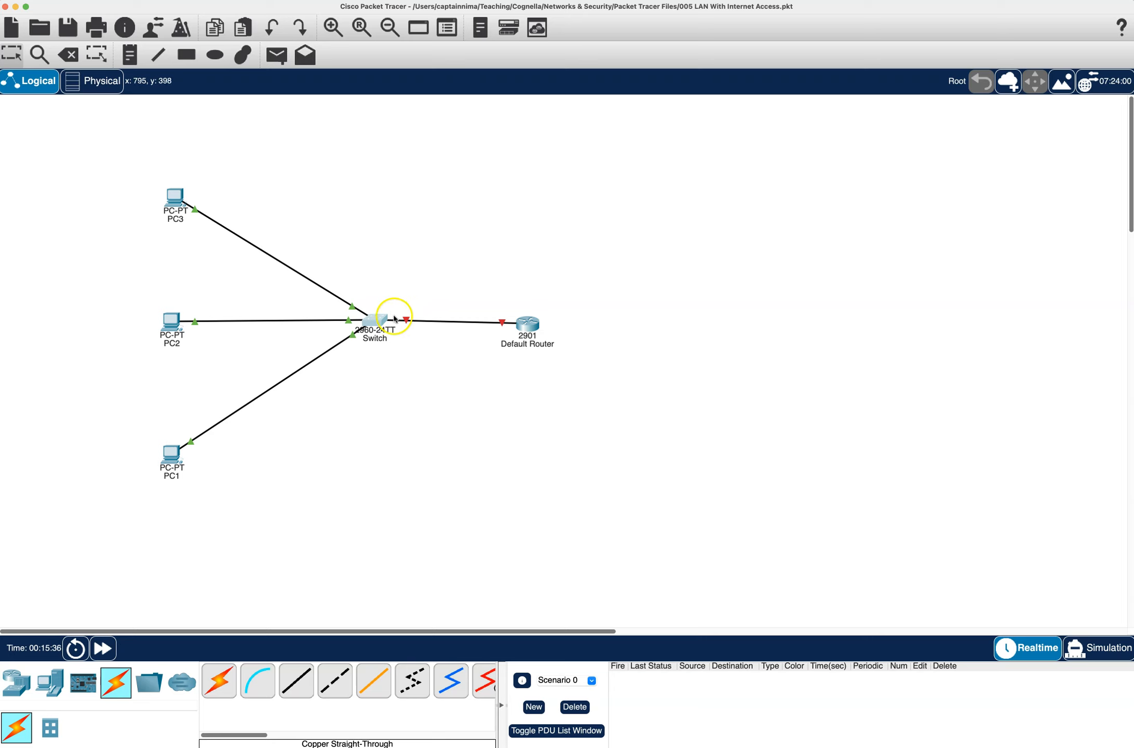
mouse_move(394, 324)
- In the default router's command line, decline the initial configuration dialog and enter global configuration mode with en and conf t
click(517, 326)
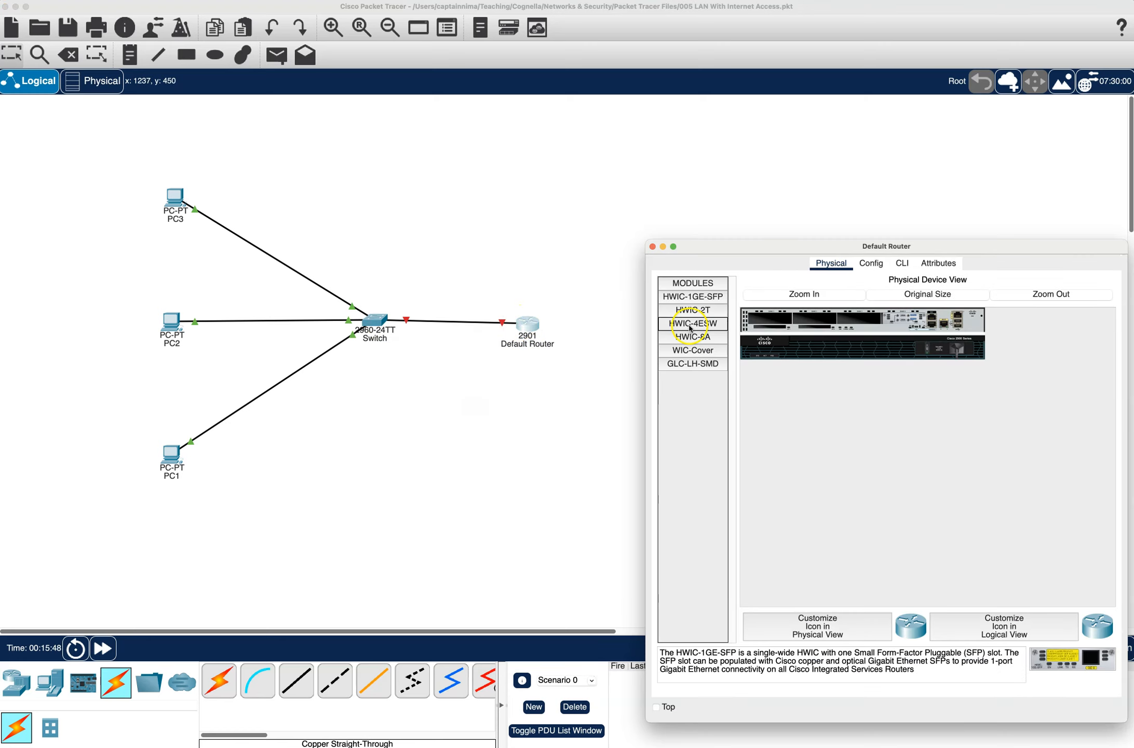
click(904, 265)
text(no)
key(Return)
key(Return)
text(en)
key(Return)
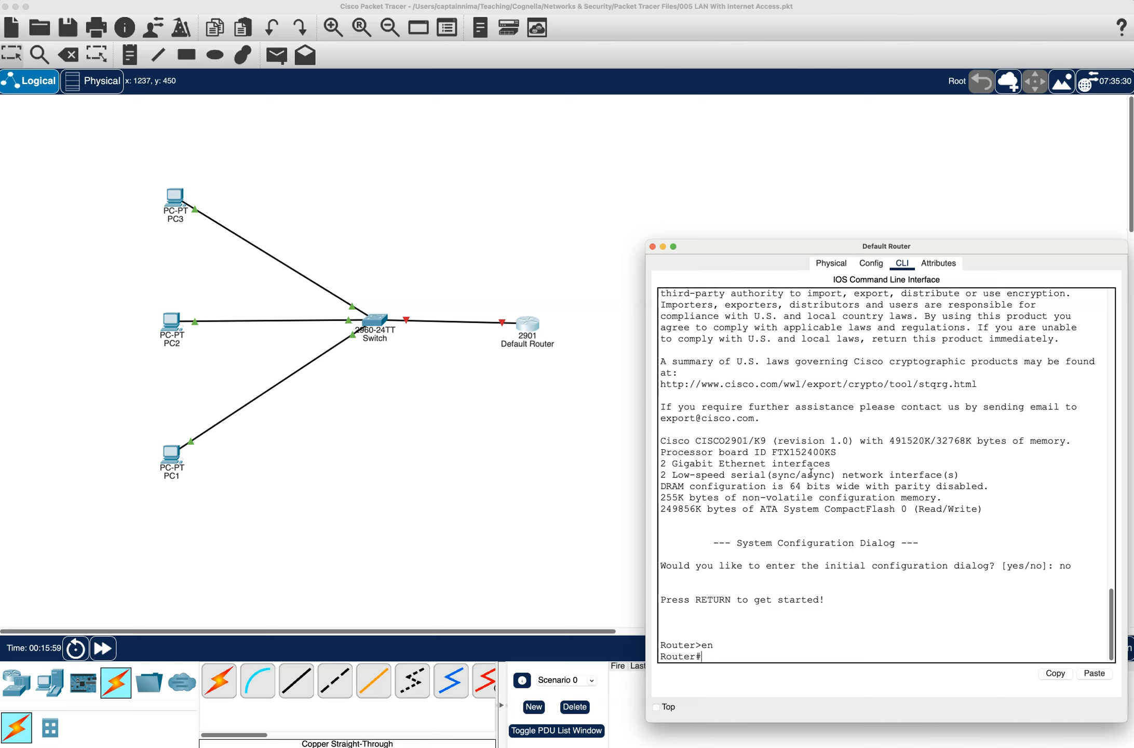
text(conf t)
key(Return)
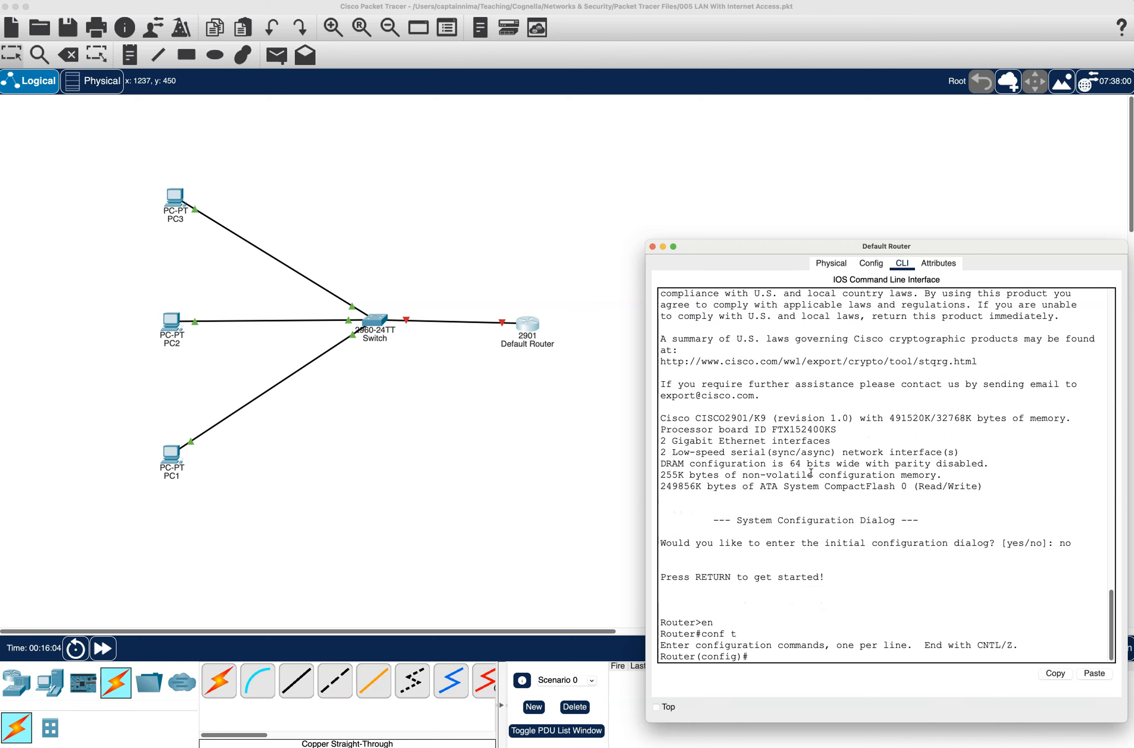
- Begin an int command in the router's command line and reattach the switch cable to the router's GigabitEthernet0/0 port
text(int)
click(532, 272)
click(527, 327)
click(652, 246)
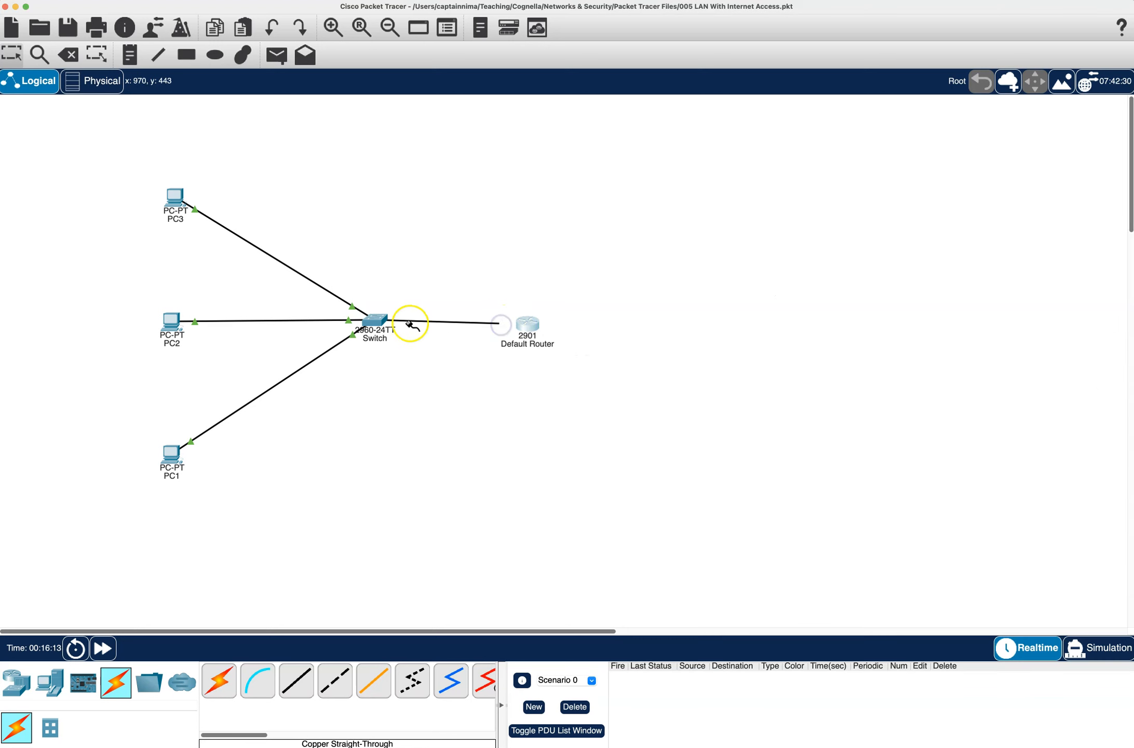
click(526, 324)
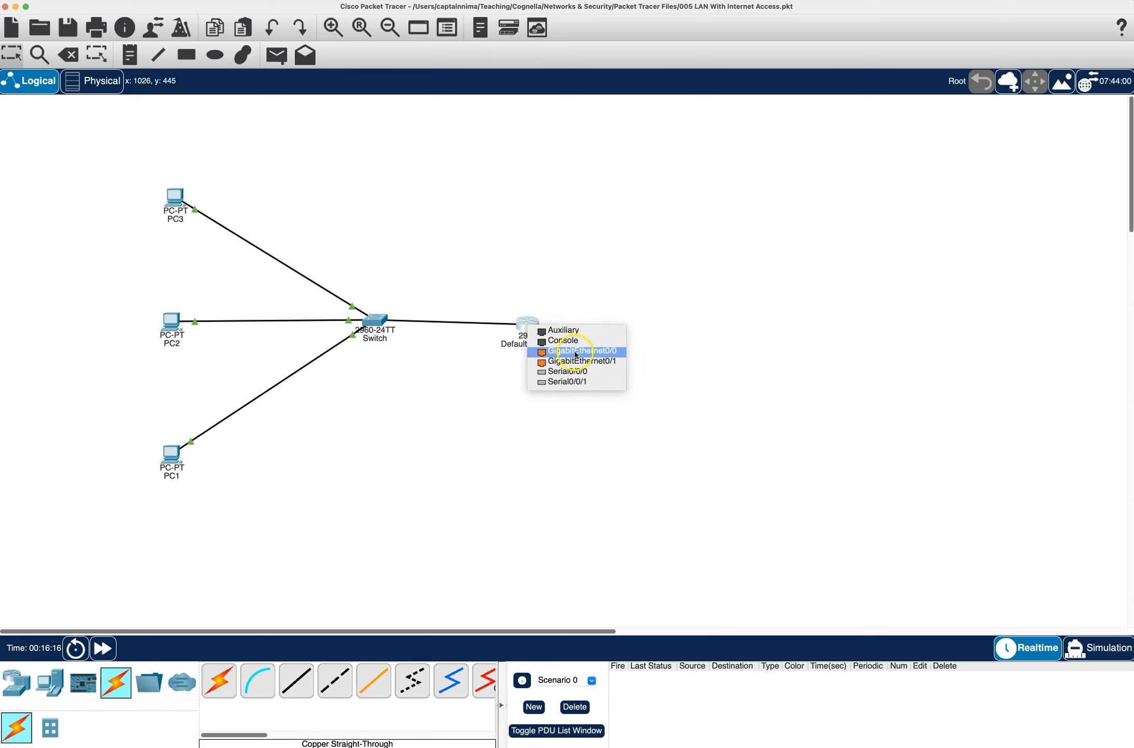
click(597, 353)
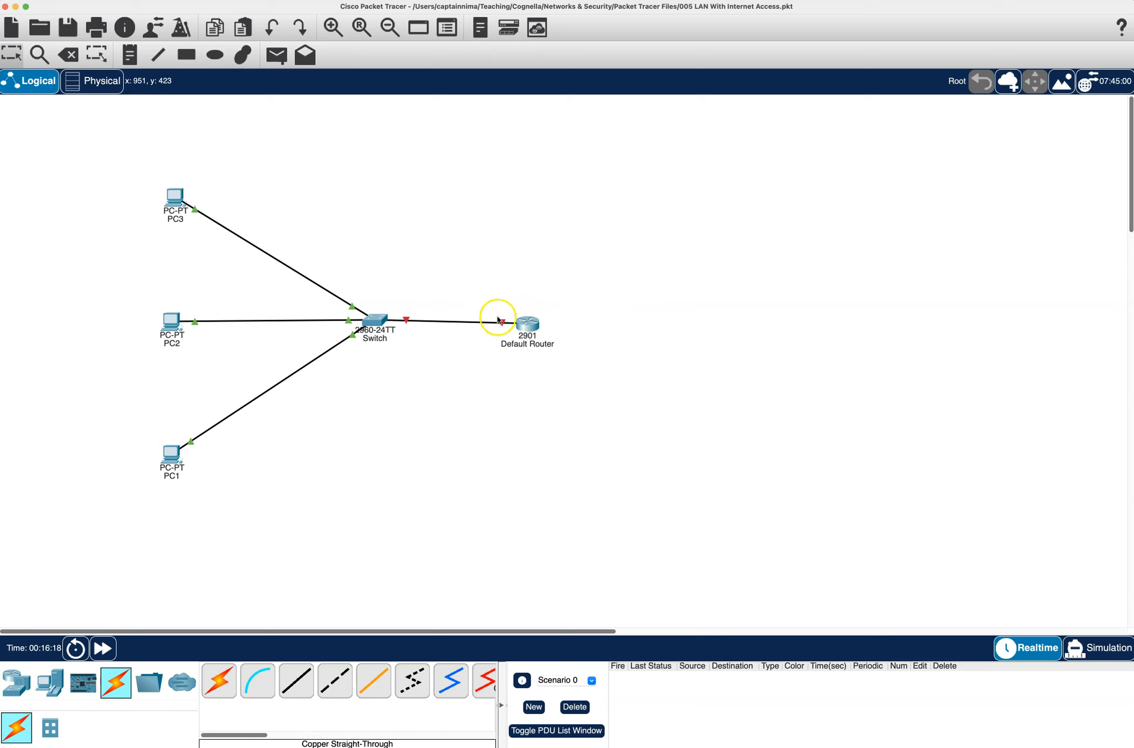
- On the default router, enter interface gig0/0 configuration and assign IP address 200.1.1.100 with mask 255.255.255.0
click(526, 325)
drag(747, 247, 632, 156)
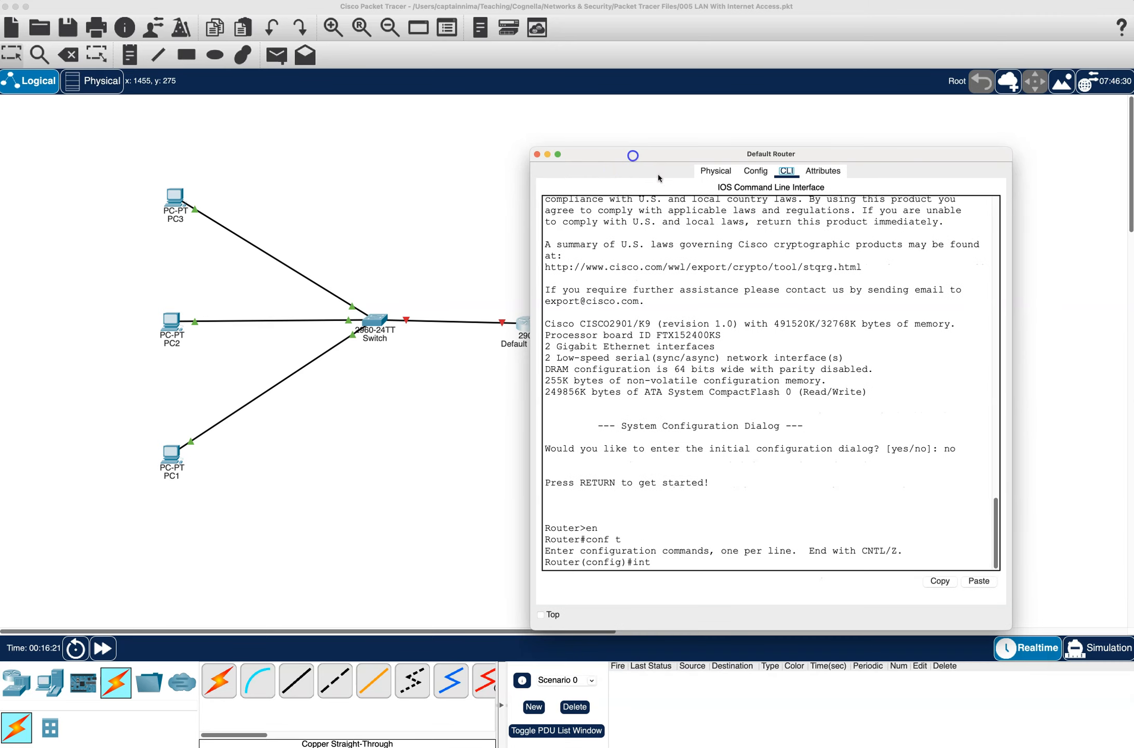
click(707, 561)
text(gig0/0)
key(Return)
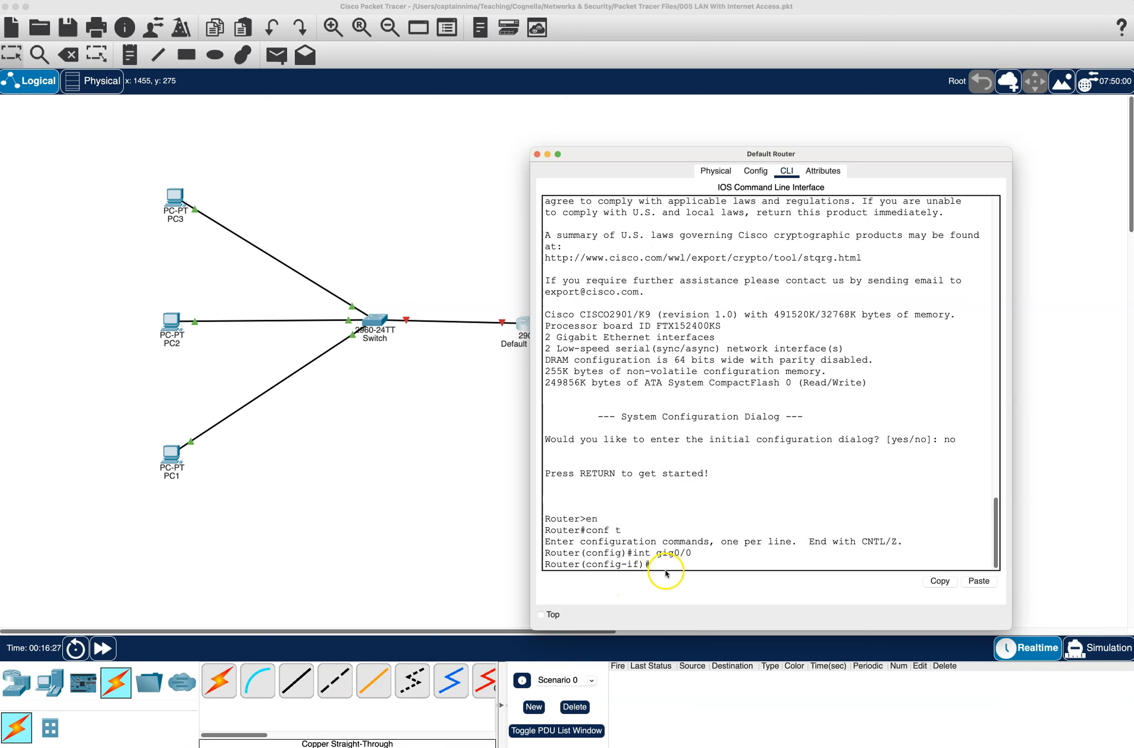
text(ip add 200.1.1.100 255.255.255.0)
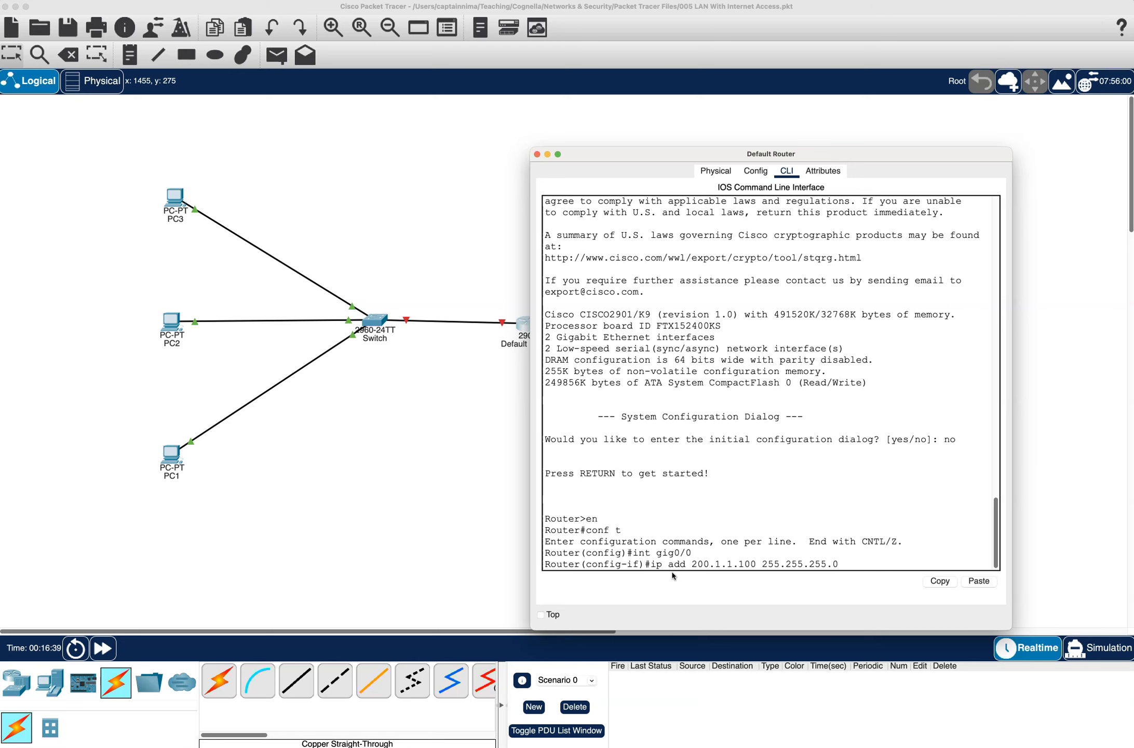
key(Return)
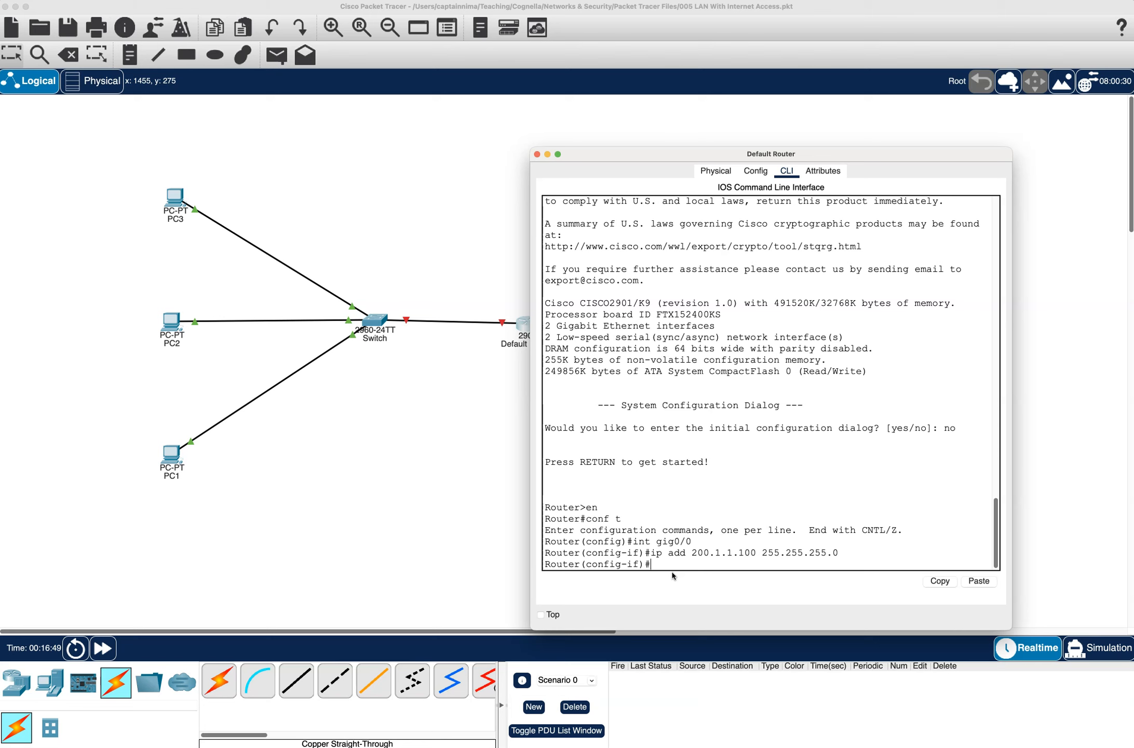
- Shut the router interface and re-enable it with no shut, and fast-forward the simulation
text(shut)
key(Return)
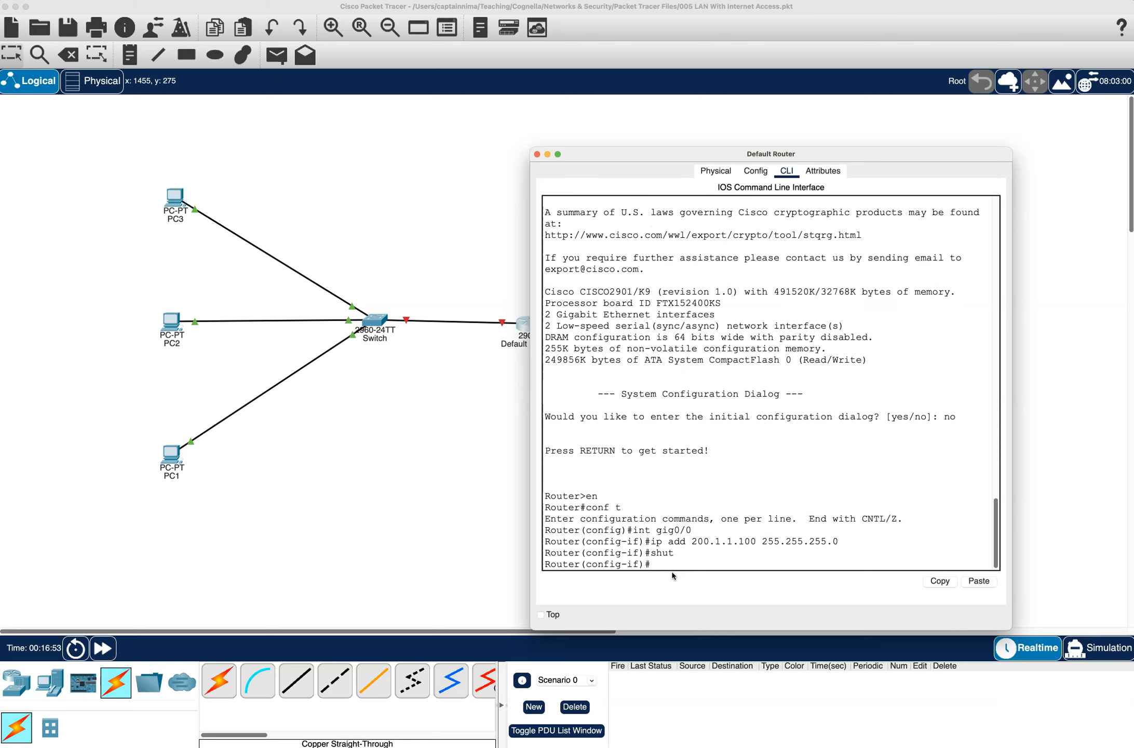
text(no shut)
key(Return)
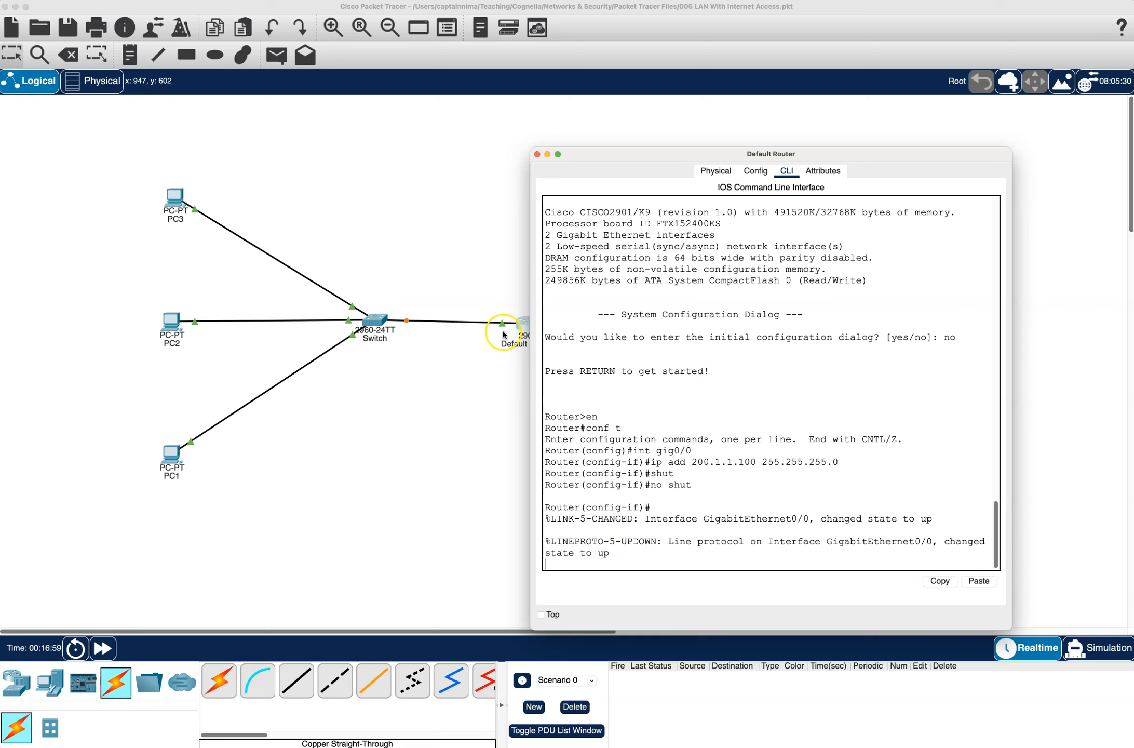
key(super+w)
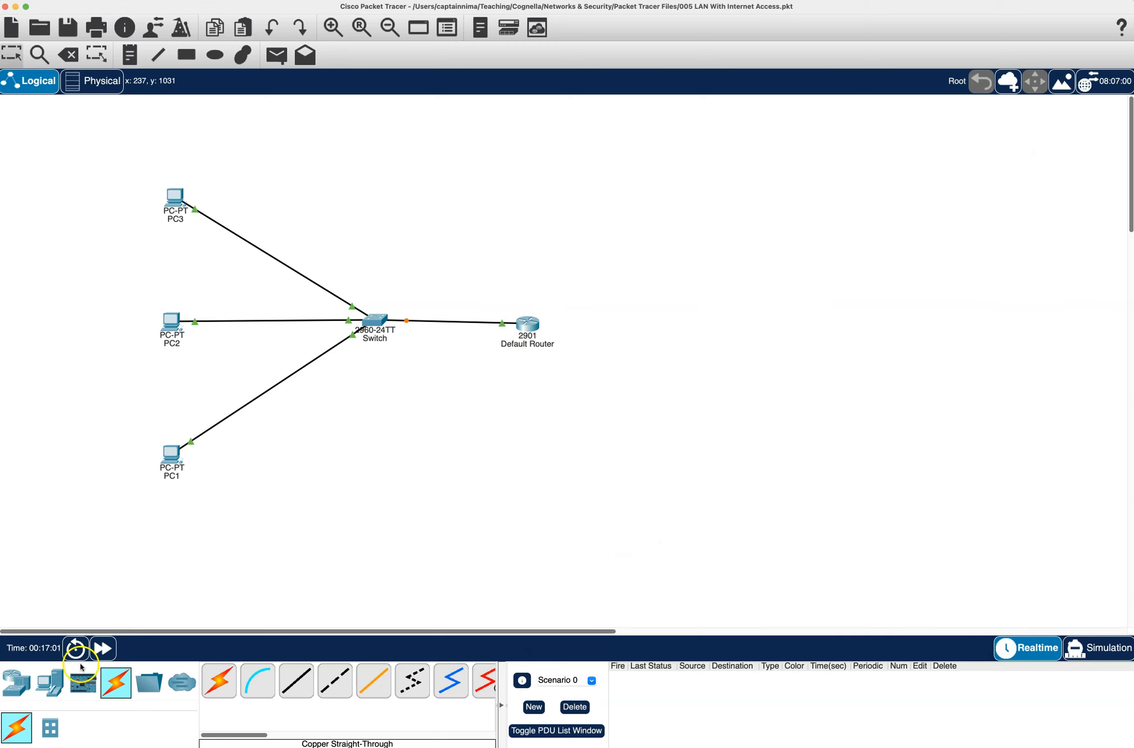
click(103, 648)
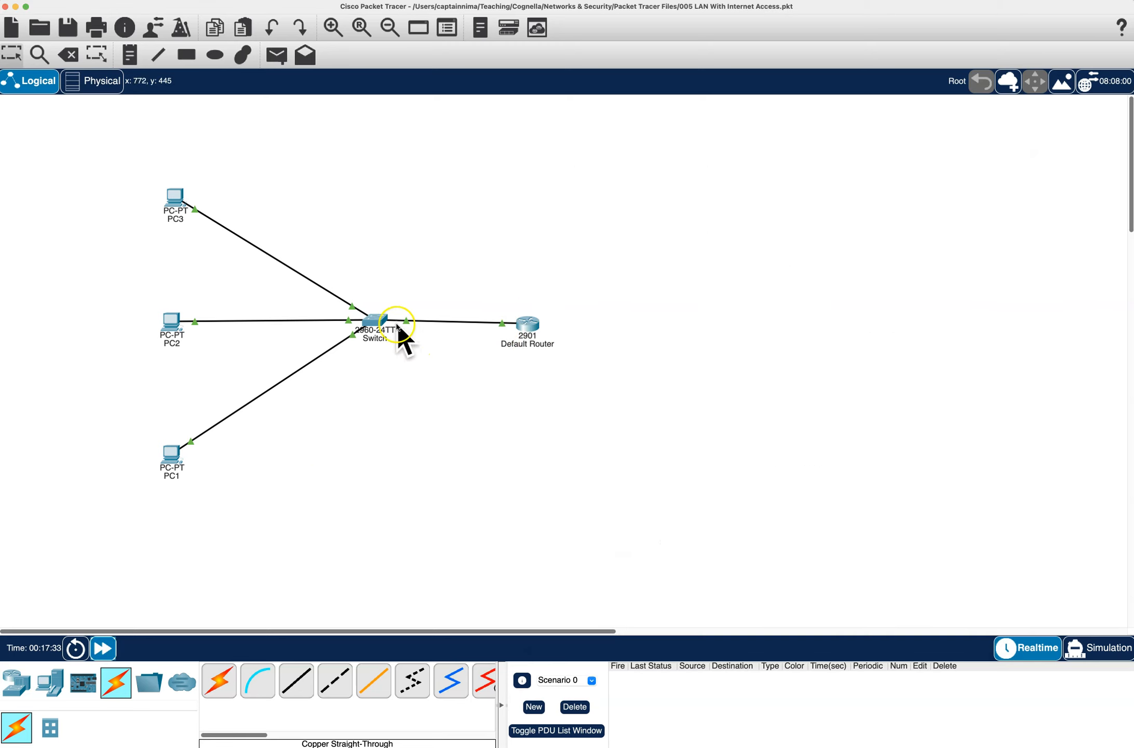
- Ping the router at 200.1.1.100 from PC3's Command Prompt
click(175, 196)
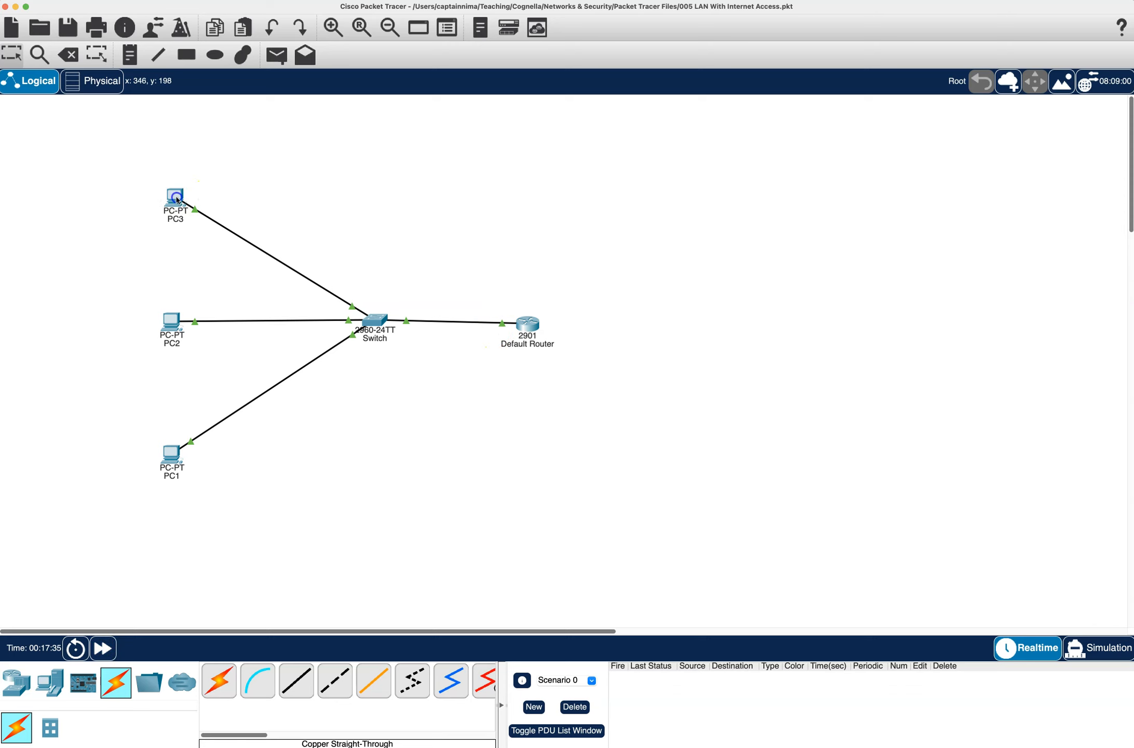
click(961, 306)
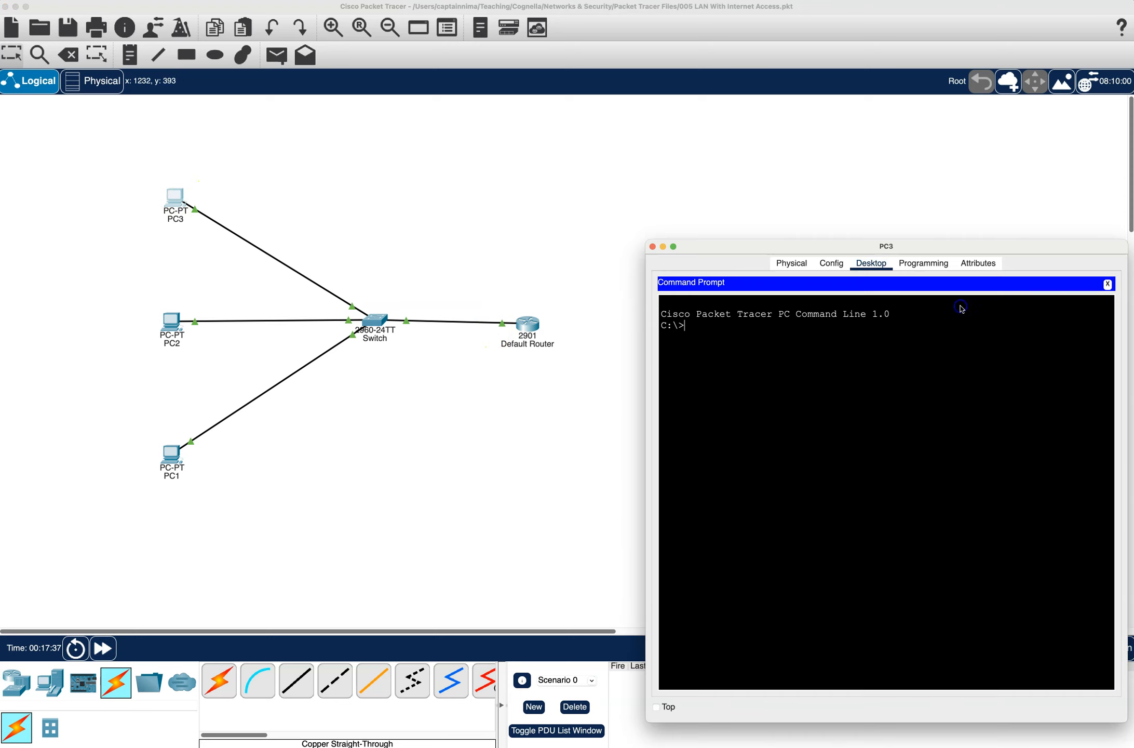
text(ping 200.1.1.100)
key(Return)
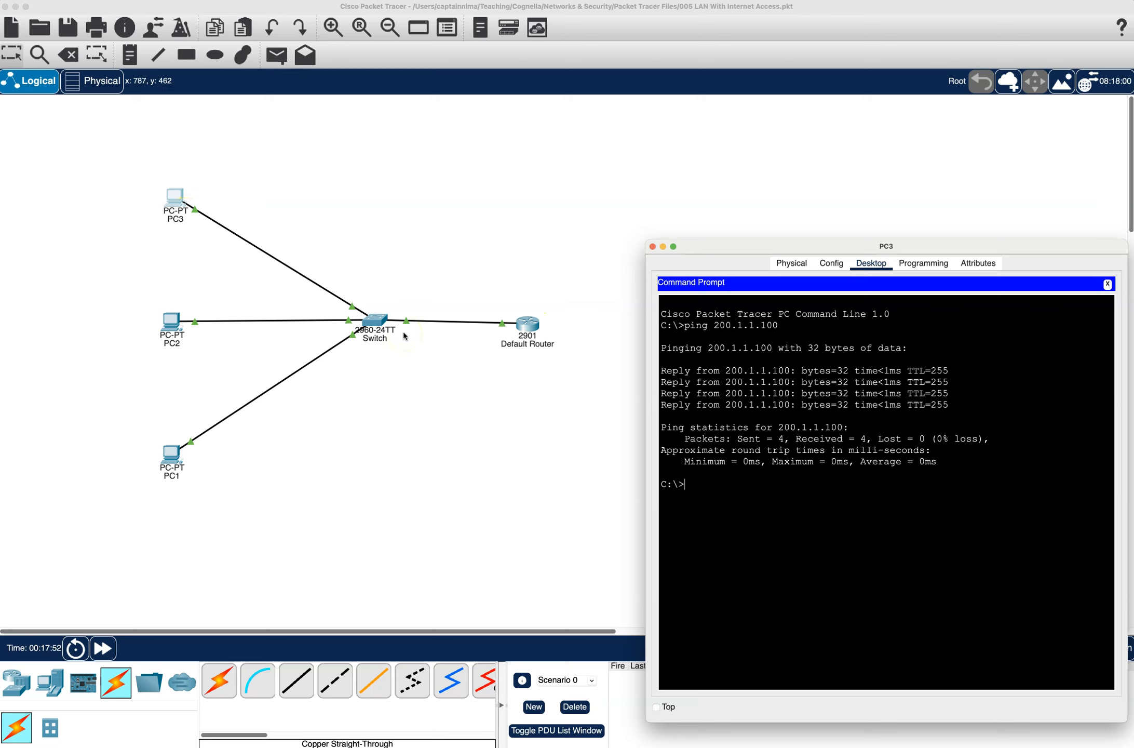
click(1106, 284)
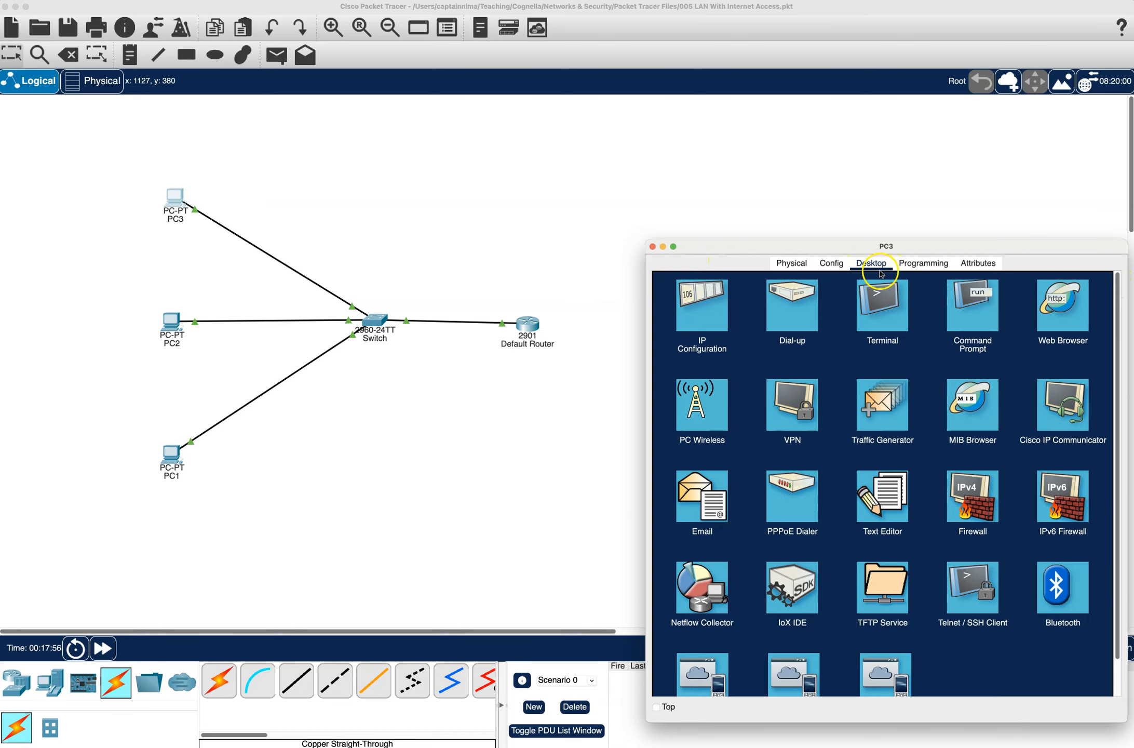
- Set PC3's IPv4 default gateway to 200.1.1.100 in its IP Configuration and close the PC3 window
click(715, 306)
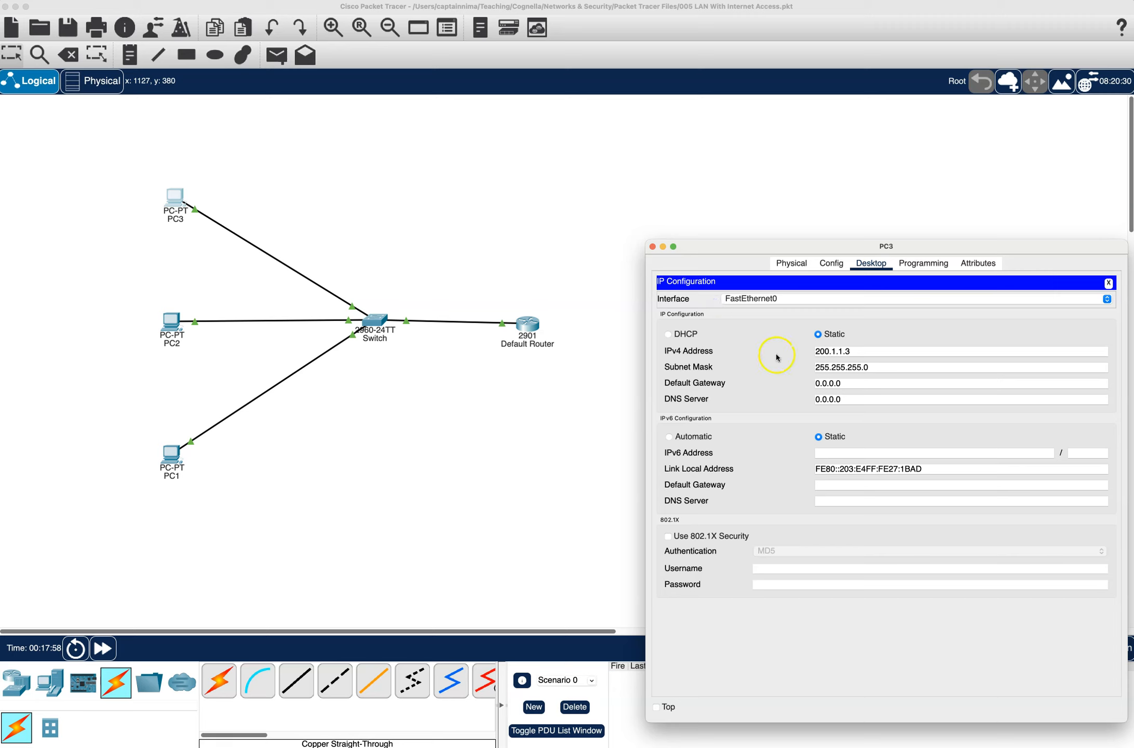
double_click(860, 381)
text(200.1.1.100)
click(874, 400)
click(1108, 283)
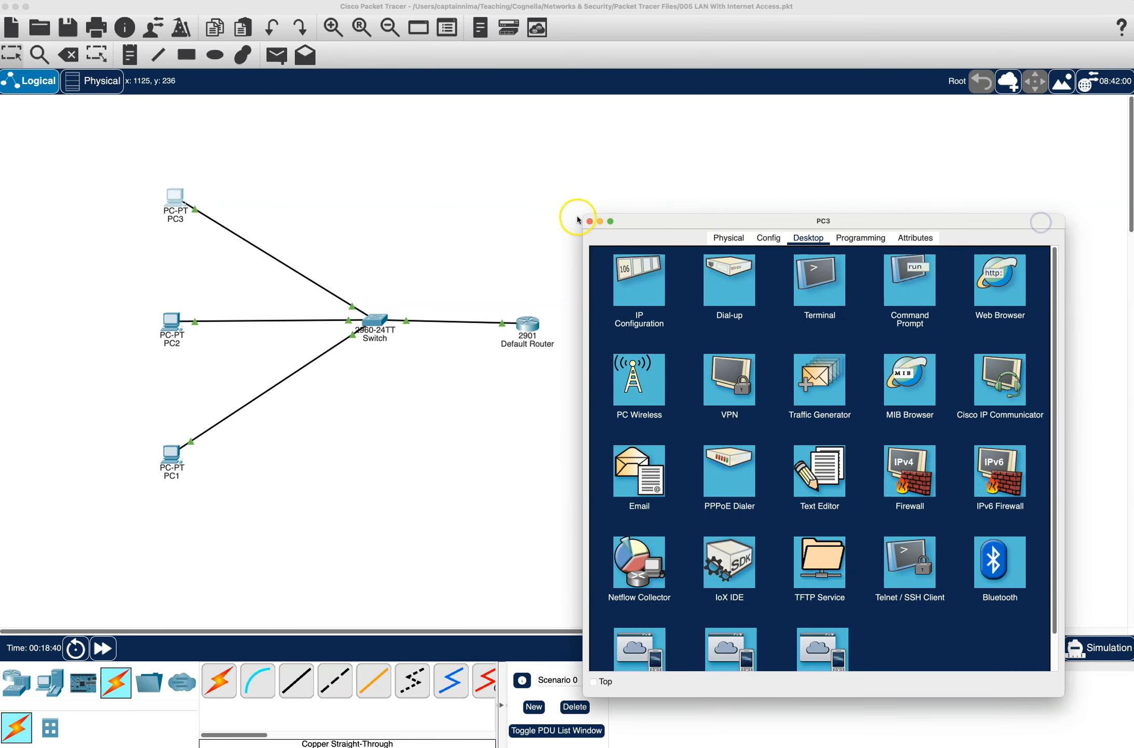
click(590, 223)
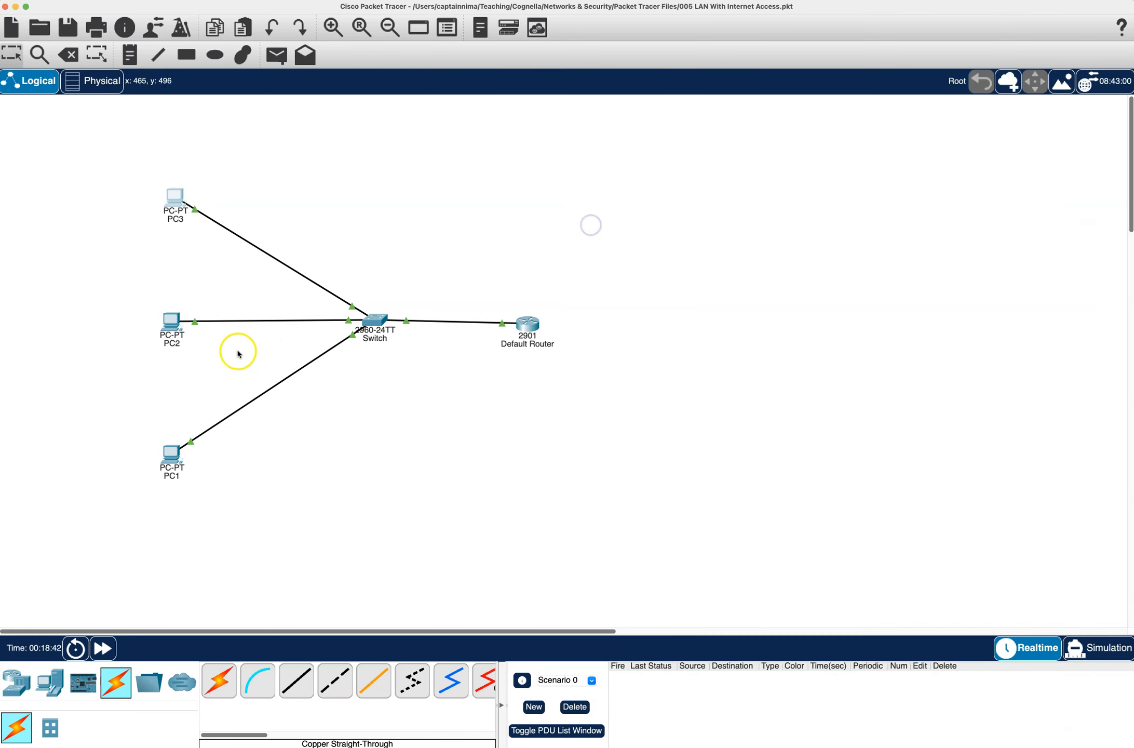
- Change the default router's gig0/0 address to 199.1.1.100 with mask 255.255.255.0 by editing the earlier ip add command, and close its window
mouse_move(180, 454)
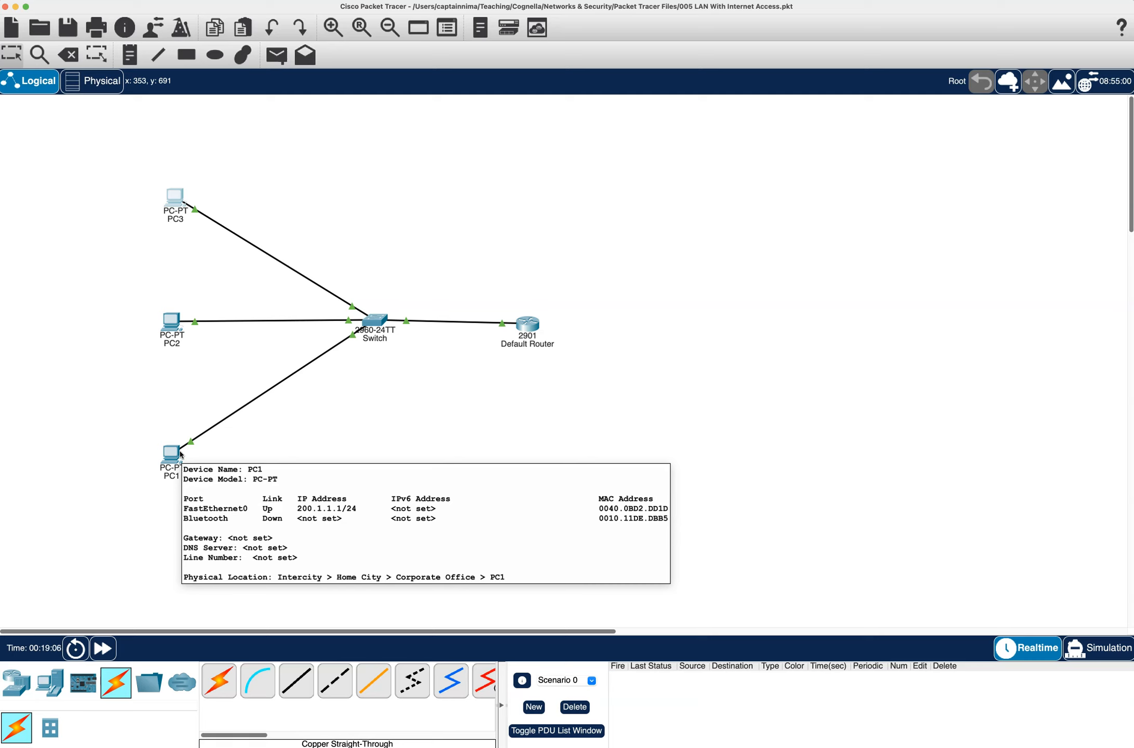
click(527, 324)
key(Return)
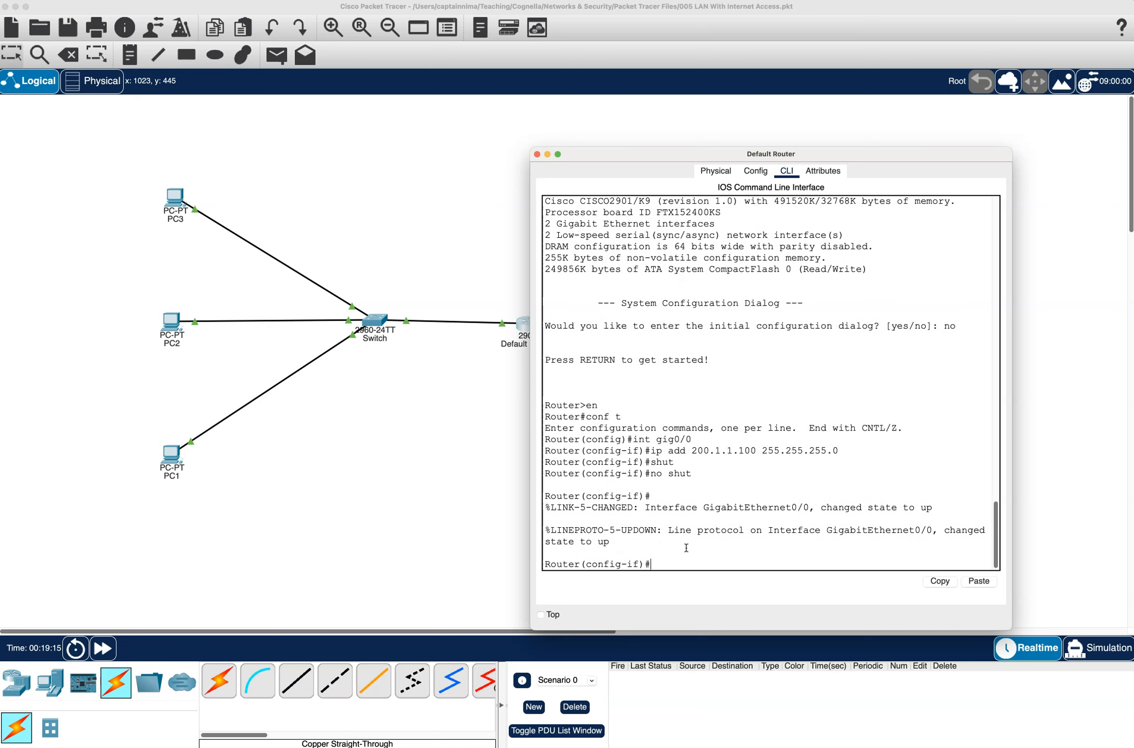
key(Up)
key(Up)
key(Up)
key(Left)
key(Left)
key(Left)
key(Left)
key(Left)
key(Left)
key(Left)
key(Left)
key(Left)
key(Left)
key(Left)
key(Left)
key(Left)
key(Left)
key(Left)
key(Left)
key(Left)
key(Left)
key(Left)
key(Left)
key(BackSpace)
key(BackSpace)
key(BackSpace)
text(199)
key(Right)
key(Right)
key(Right)
key(Right)
key(Right)
key(Right)
key(Right)
key(Right)
key(Return)
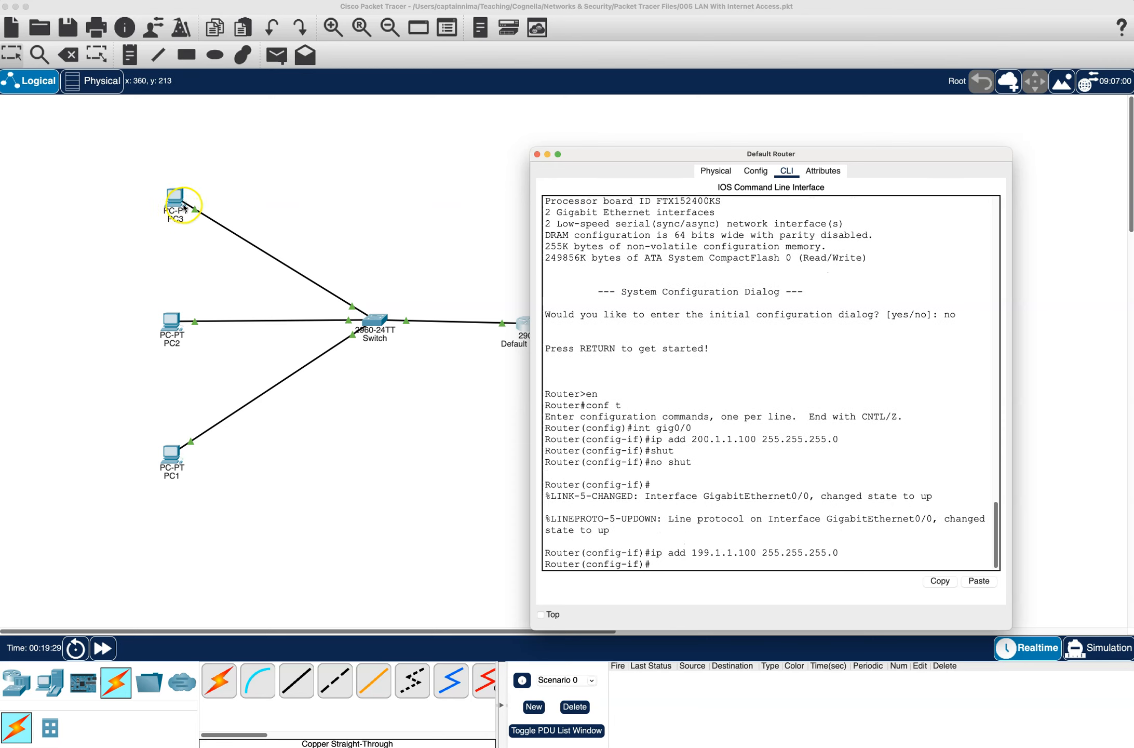
click(319, 182)
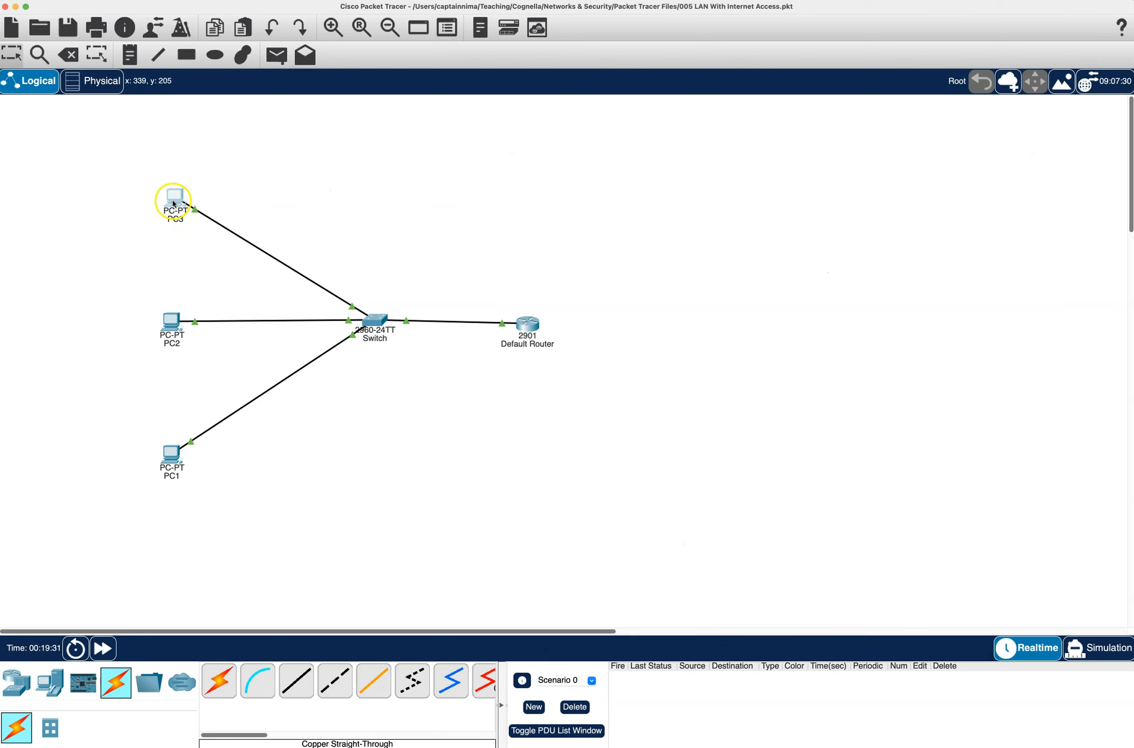
- Ping the router's new address 199.1.1.100 from PC3's Command Prompt
click(173, 202)
click(981, 318)
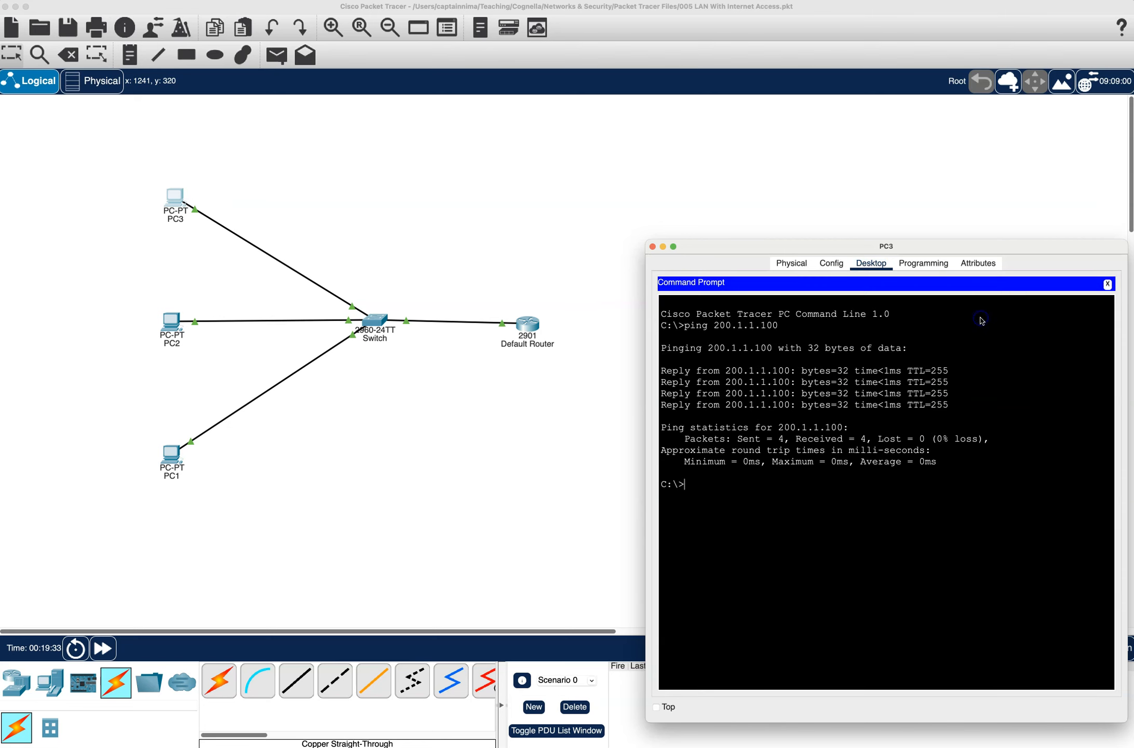
key(Up)
key(Left)
key(Left)
key(Left)
key(Left)
key(Left)
key(Left)
key(Left)
key(BackSpace)
key(BackSpace)
key(BackSpace)
text(199)
key(Return)
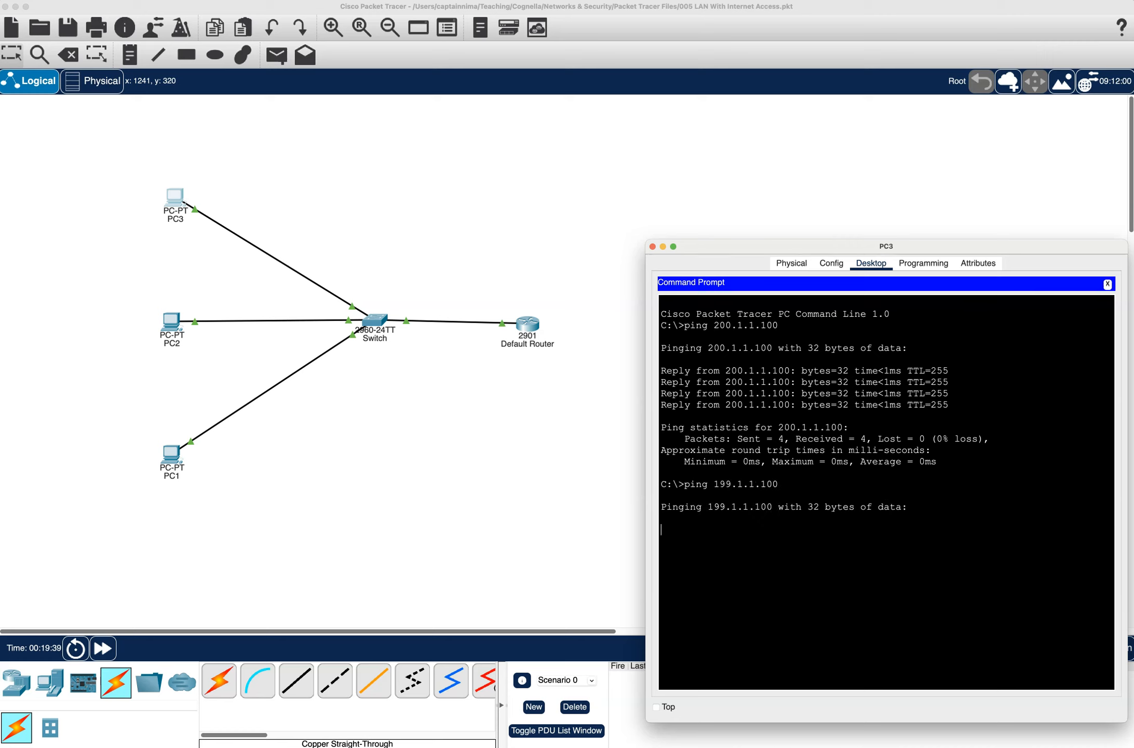
- Switch PC3's IP Configuration from static to DHCP and close the PC3 window
click(1108, 284)
click(872, 265)
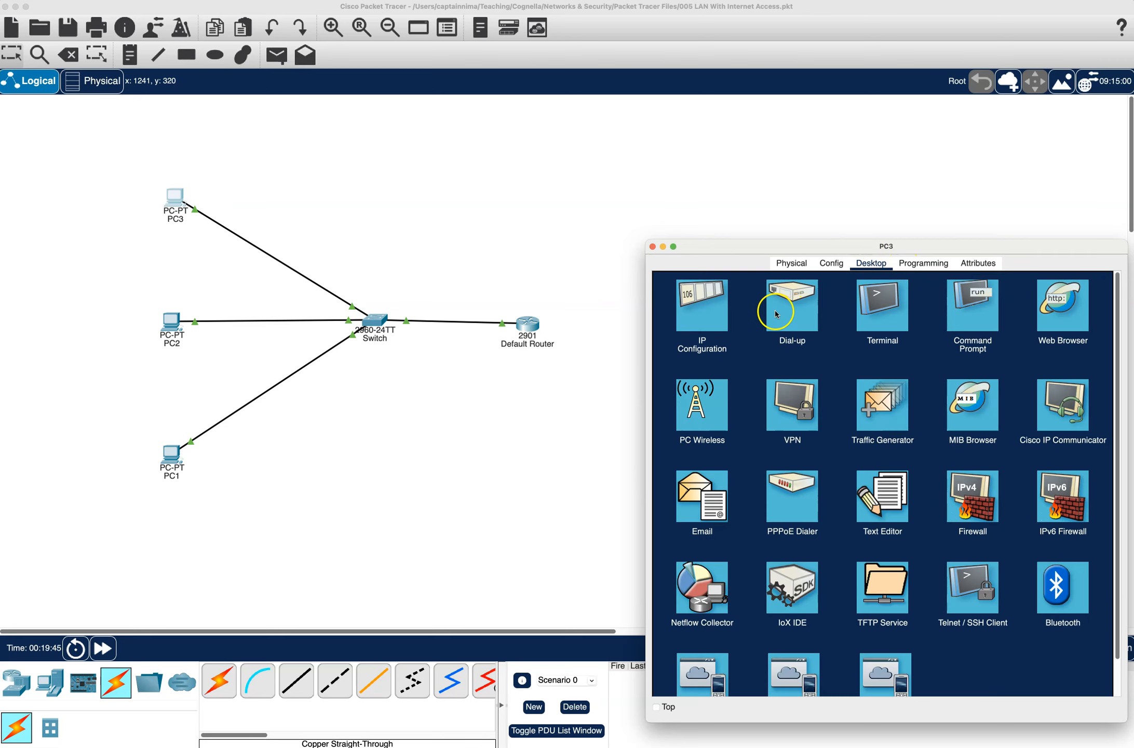
click(715, 312)
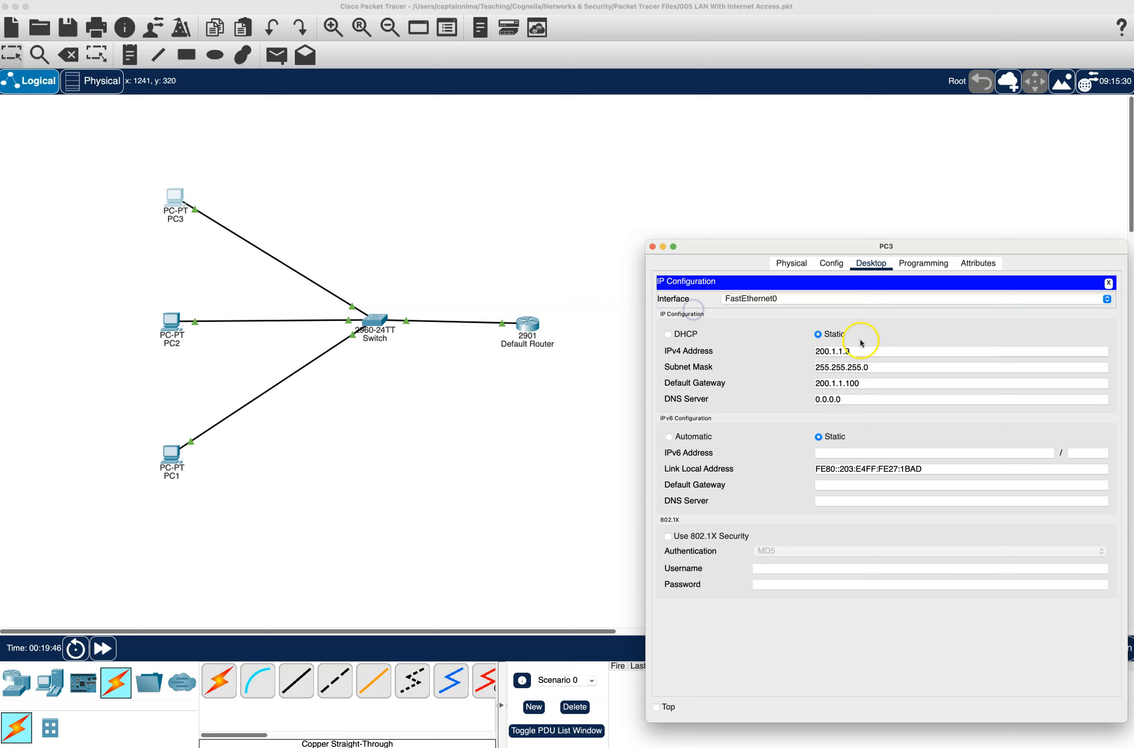
click(687, 335)
click(1107, 283)
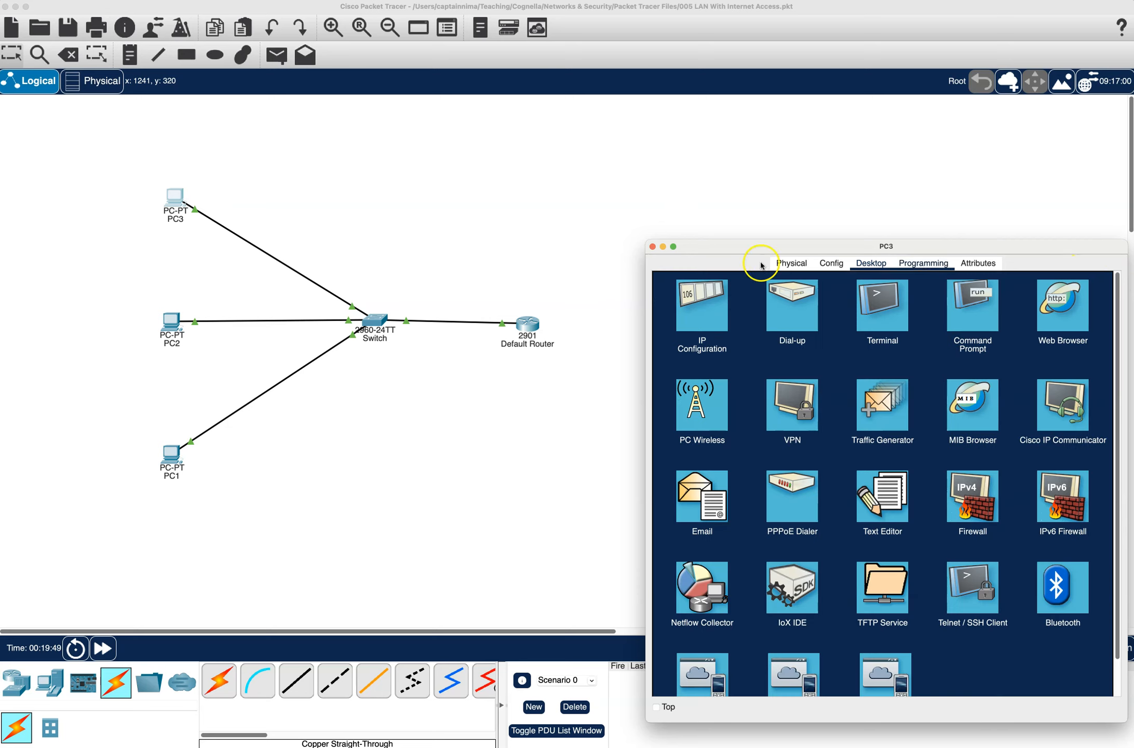
click(652, 247)
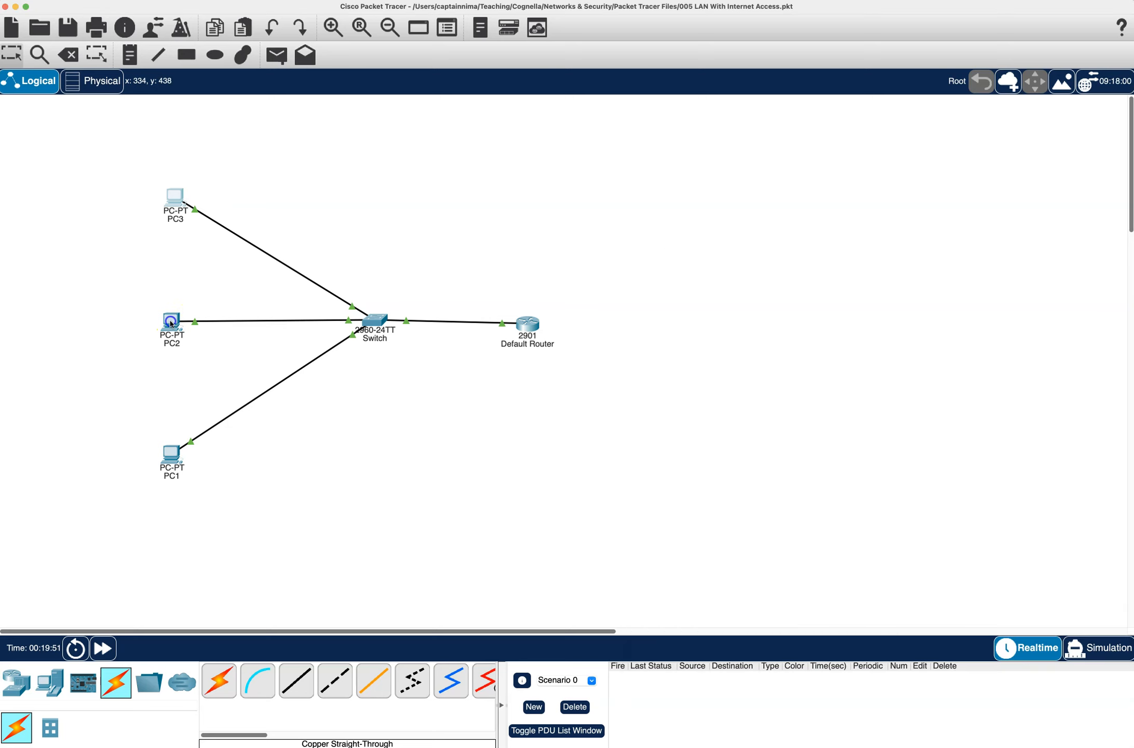
- Switch PC2's IP Configuration from static to DHCP and close the PC2 window
click(171, 321)
click(725, 316)
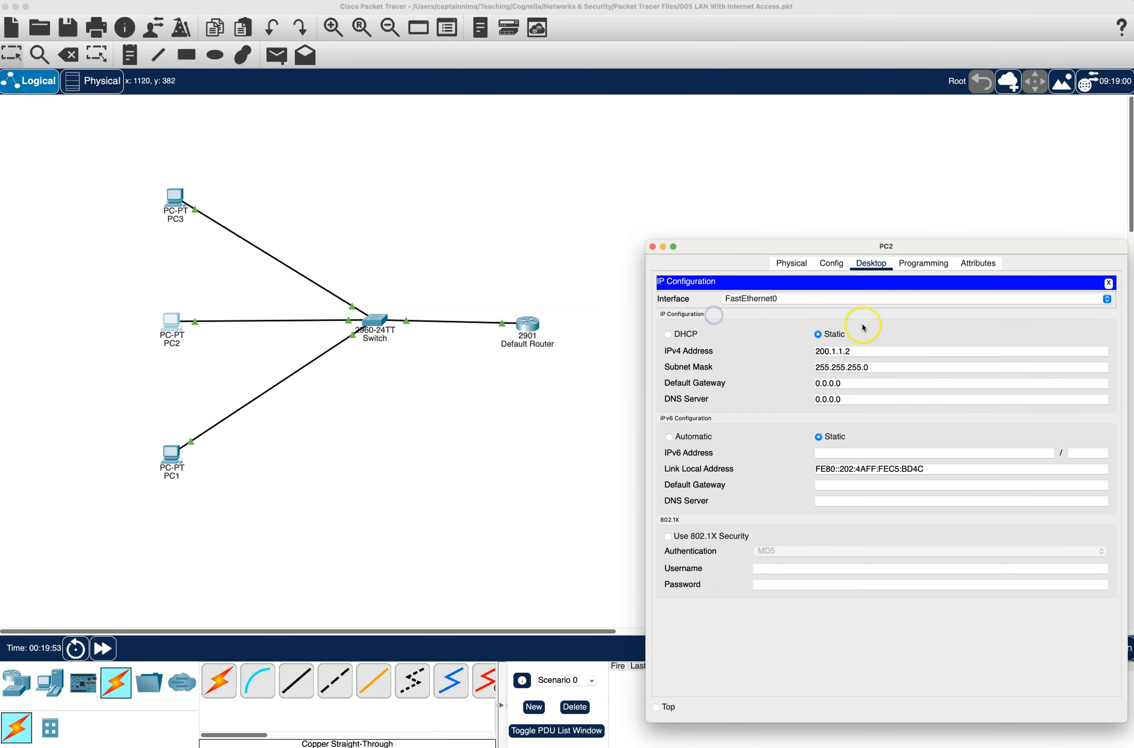
click(686, 335)
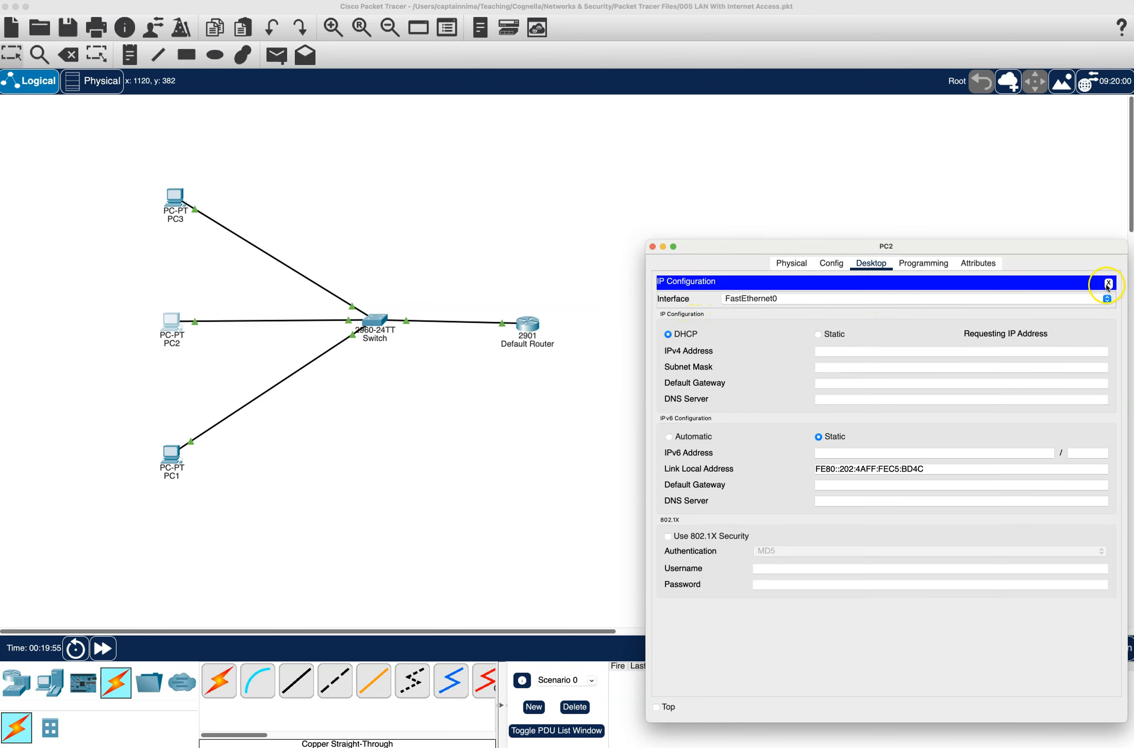
click(1108, 283)
click(651, 247)
- Switch PC1's IP Configuration from static to DHCP and close the PC1 window
click(171, 454)
click(725, 317)
click(687, 334)
click(652, 246)
- Exit interface configuration mode in the Default Router's CLI and list the available ip dhcp options
click(527, 324)
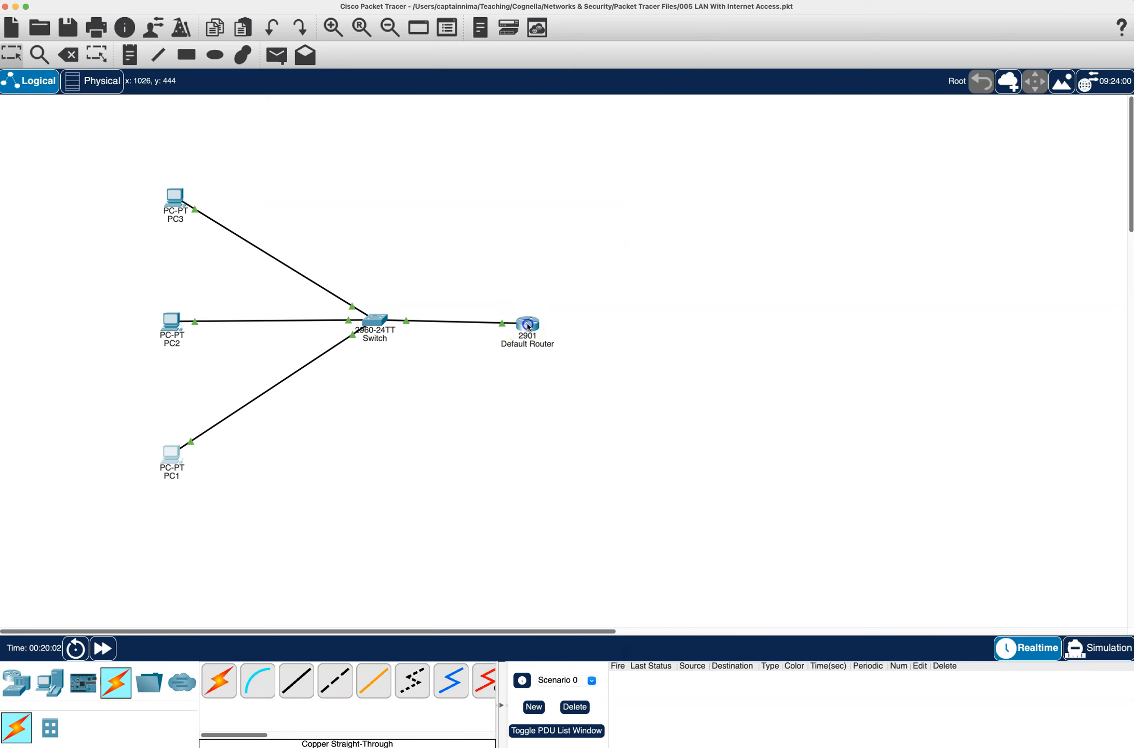
click(726, 440)
text(exit)
key(Return)
text(ip dhcp )
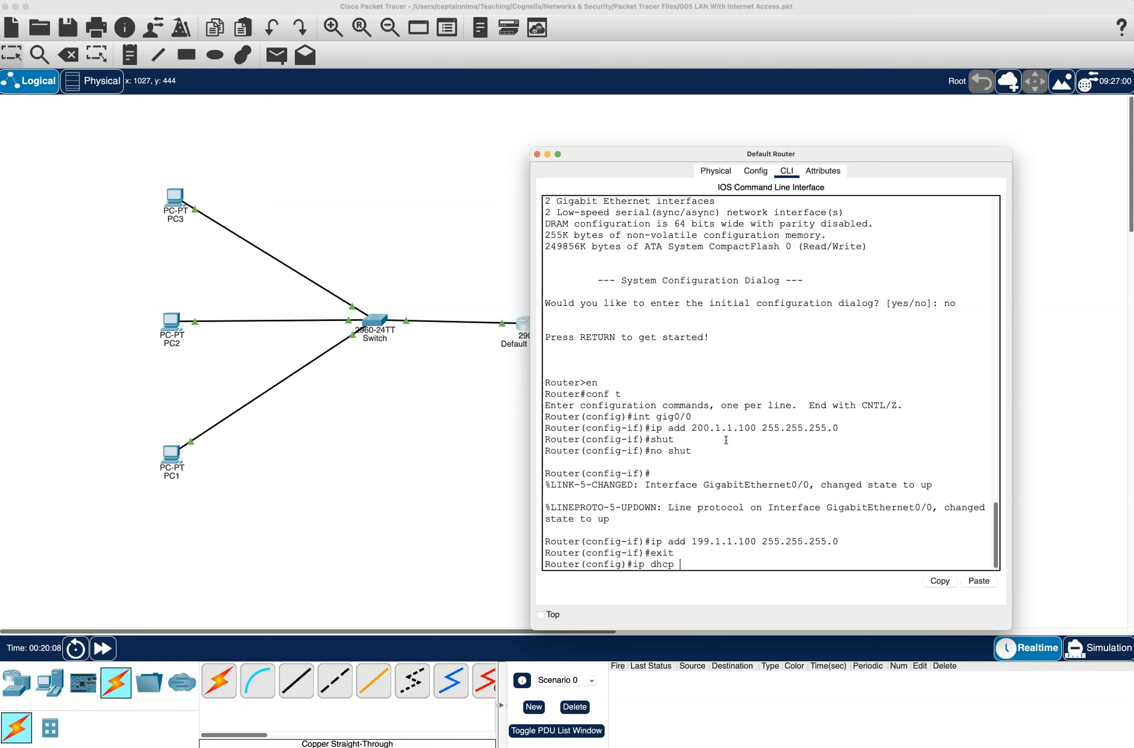
text(?)
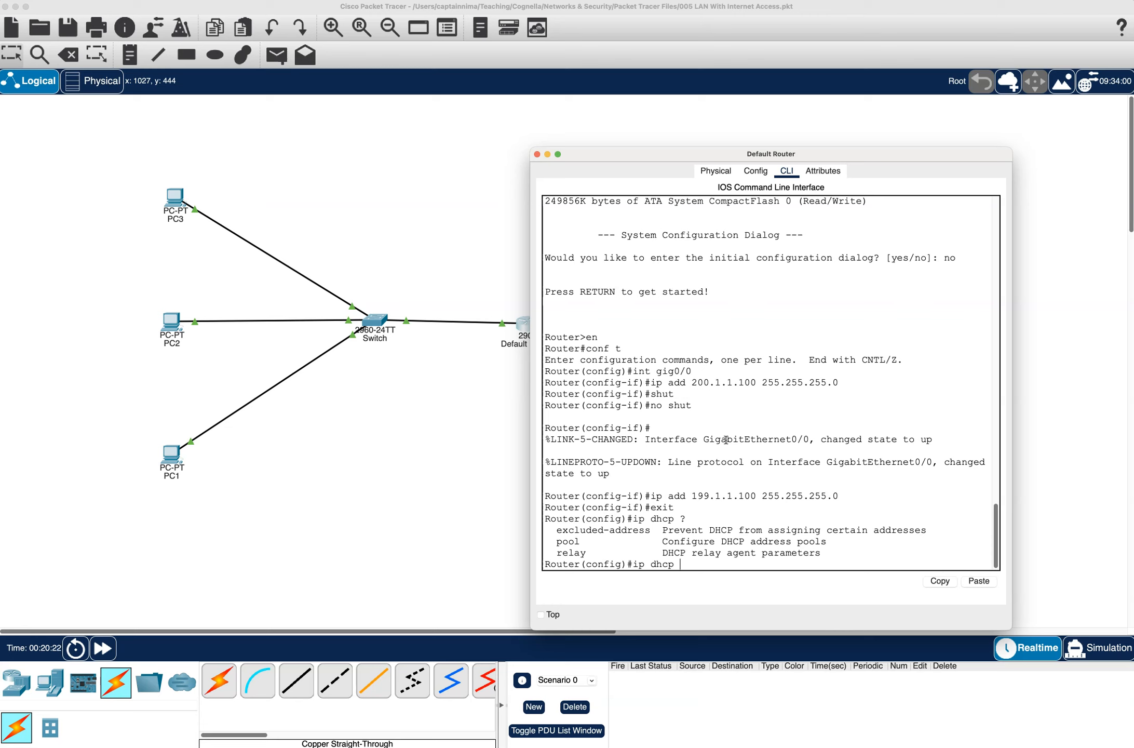
- Look up the ip dhcp pool syntax and create a DHCP pool named US on the router
text(pool ?)
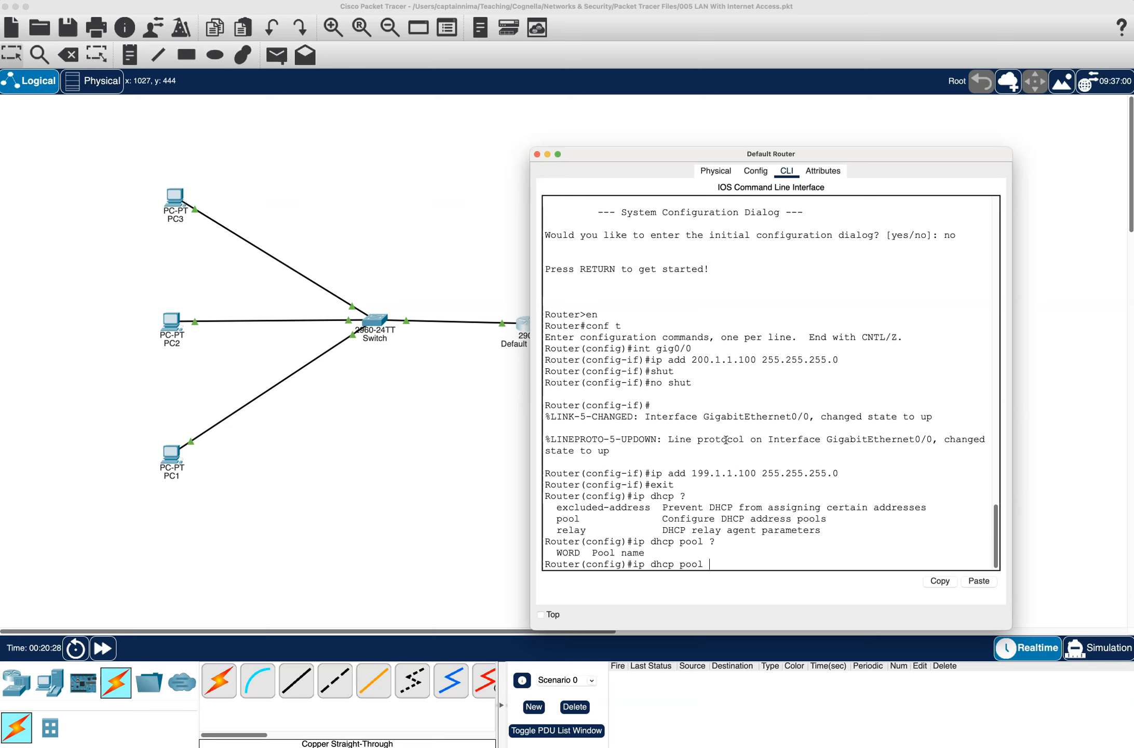
text(US)
key(Return)
- Create a second DHCP pool named Florida by editing the previous ip dhcp pool command
key(Up)
key(BackSpace)
key(BackSpace)
text(Florida)
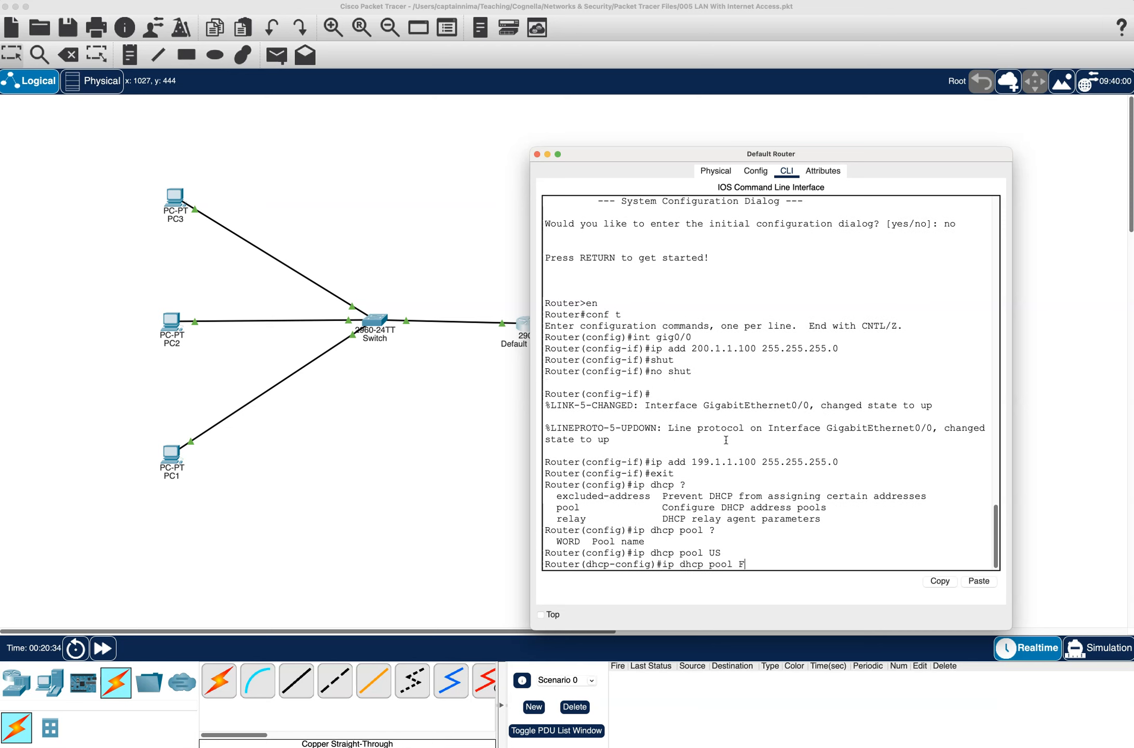
key(Return)
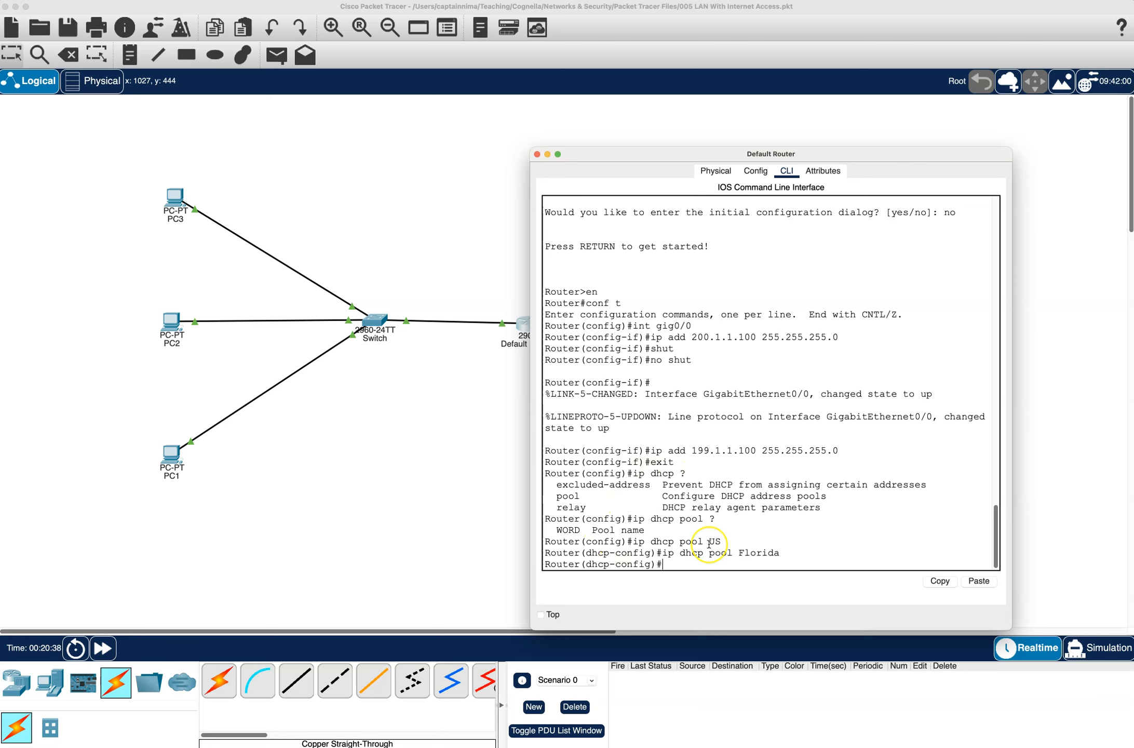
- List the pool configuration commands and set the Florida pool's network to 199.1.1.0 with mask 255.255.255.0
text(?)
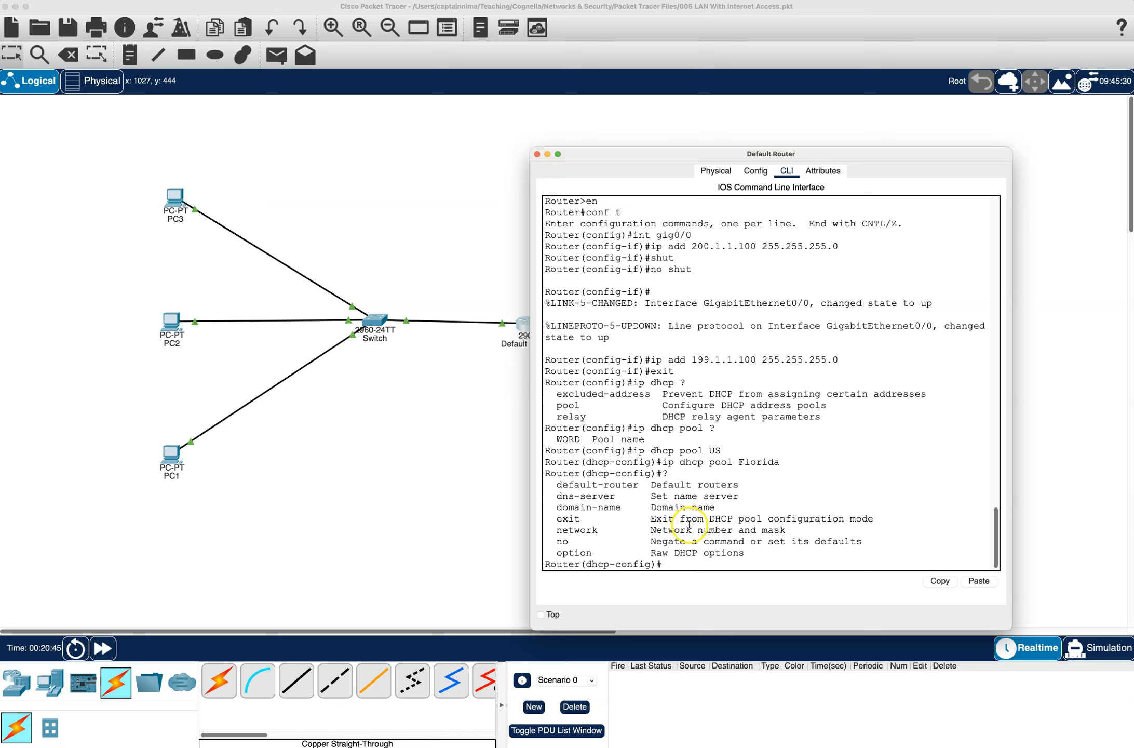
text(network 199.1.1.0 255.255.255)
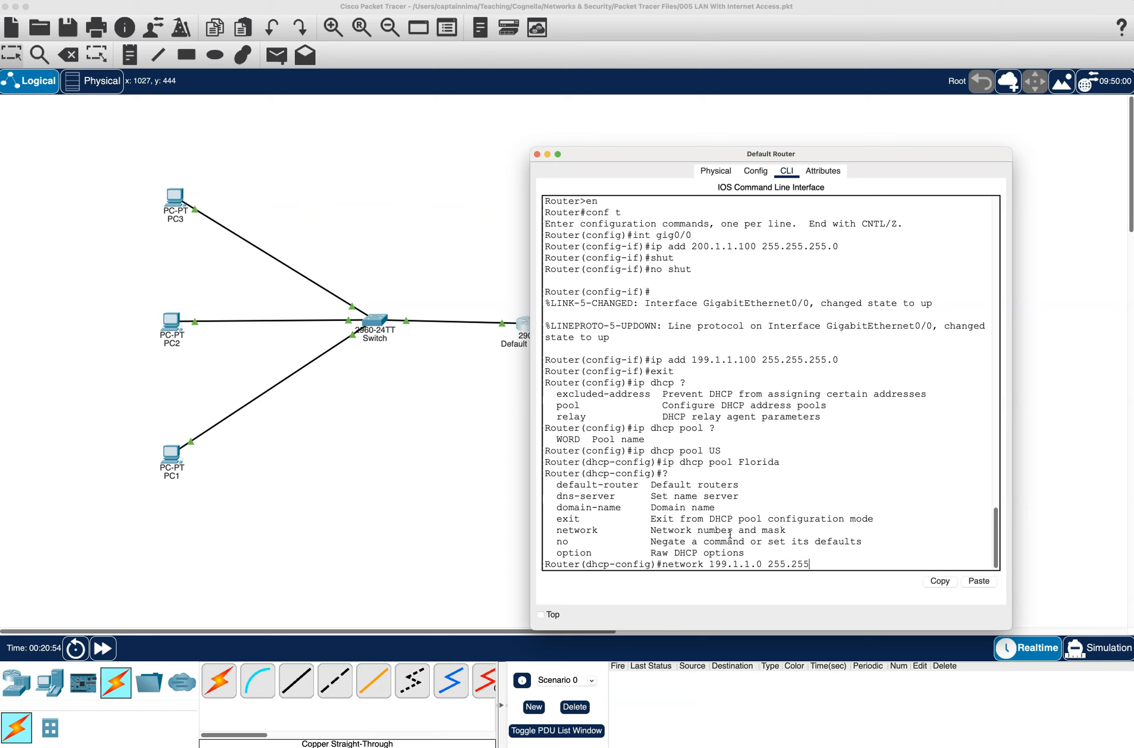
text(.0)
key(Return)
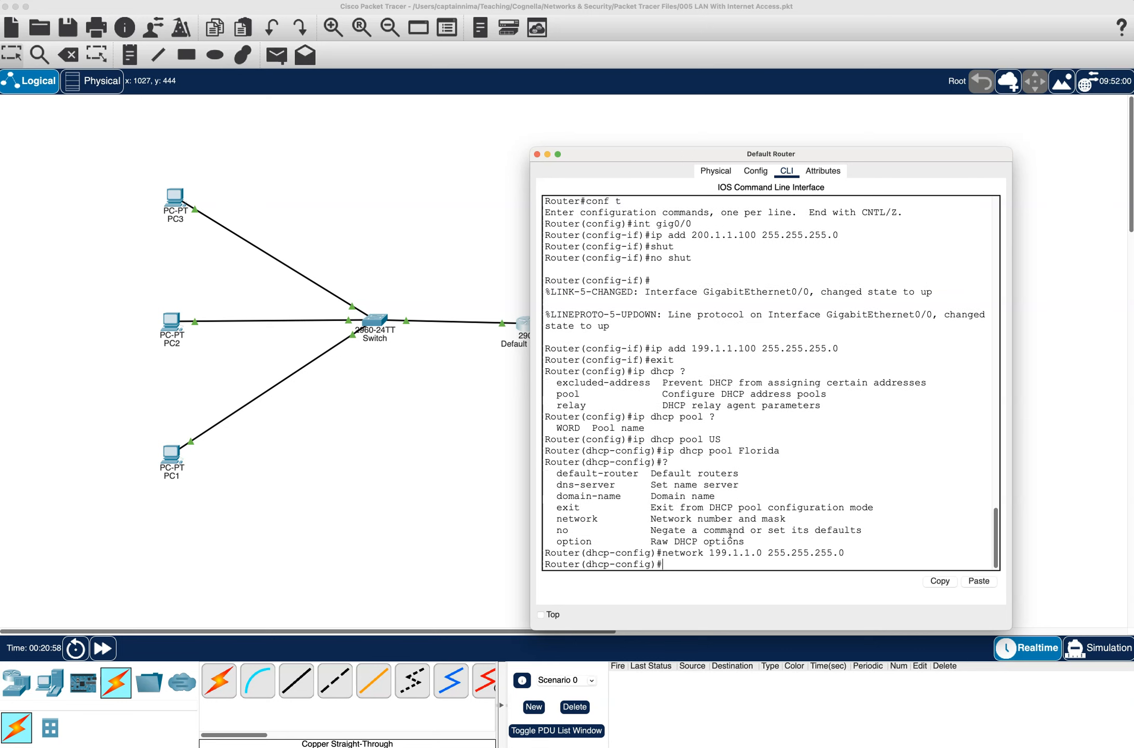
- Set the Florida pool's default-router to 199.1.1.100
text(defau)
key(Tab)
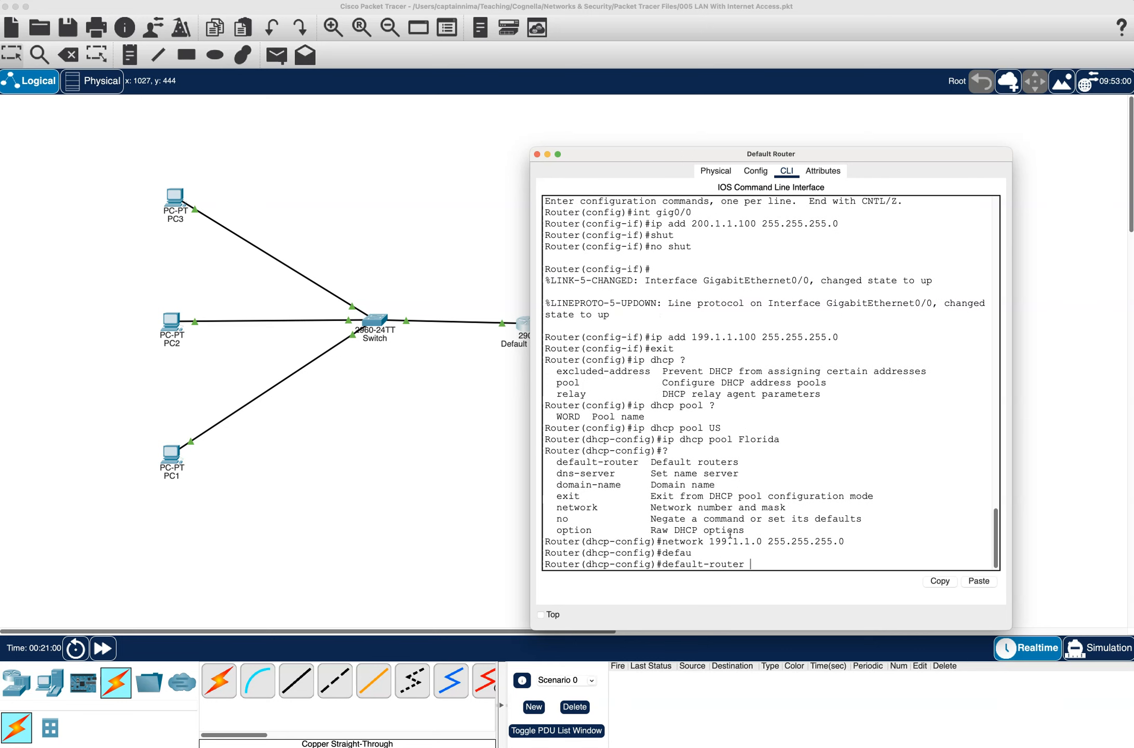
text(199.1.1.100)
key(Return)
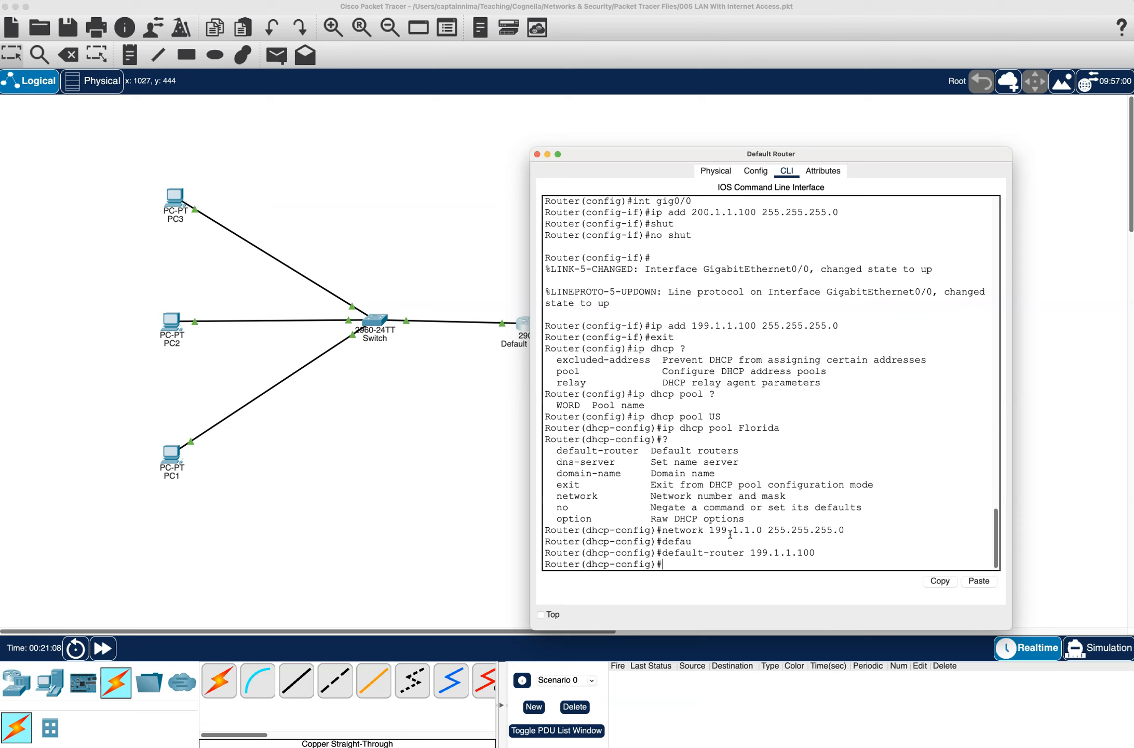
- Exit DHCP pool configuration, exclude address 199.1.1.100 with ip dhcp excluded-address, and close the router window
text(exit)
key(Return)
text(exit)
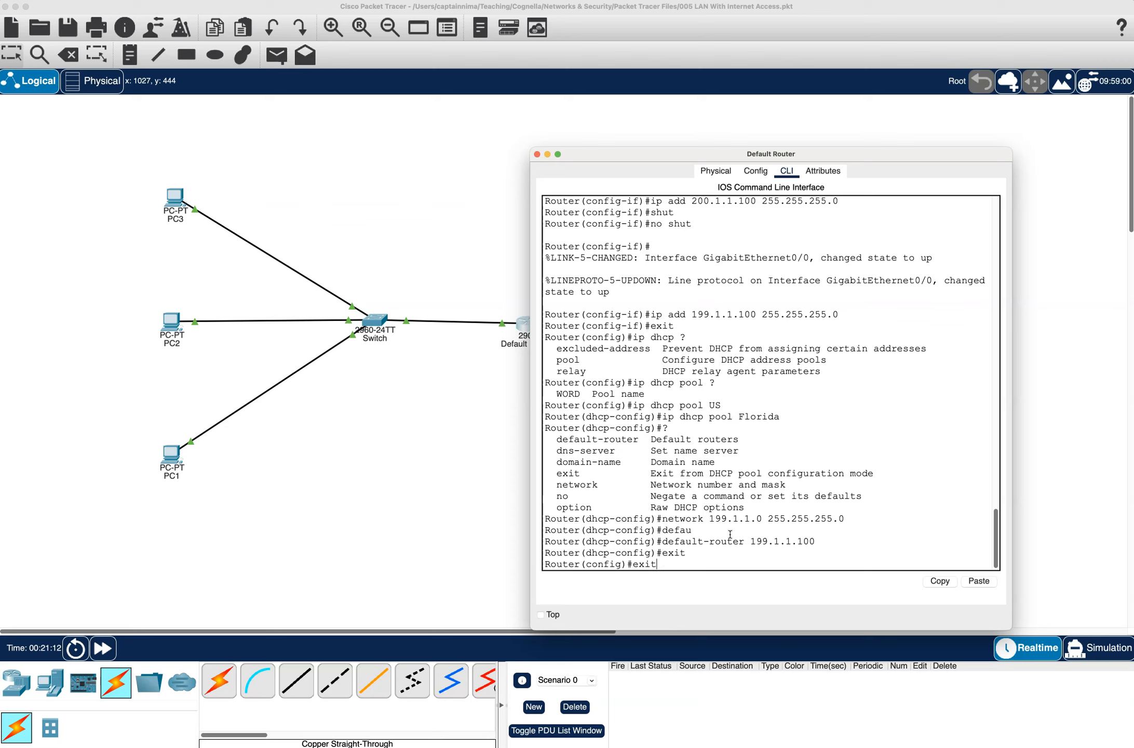
key(Up)
key(Up)
key(Up)
key(Up)
key(Up)
key(BackSpace)
key(BackSpace)
key(BackSpace)
key(BackSpace)
key(BackSpace)
key(BackSpace)
key(BackSpace)
key(BackSpace)
key(BackSpace)
key(BackSpace)
key(BackSpace)
text(excl)
key(Tab)
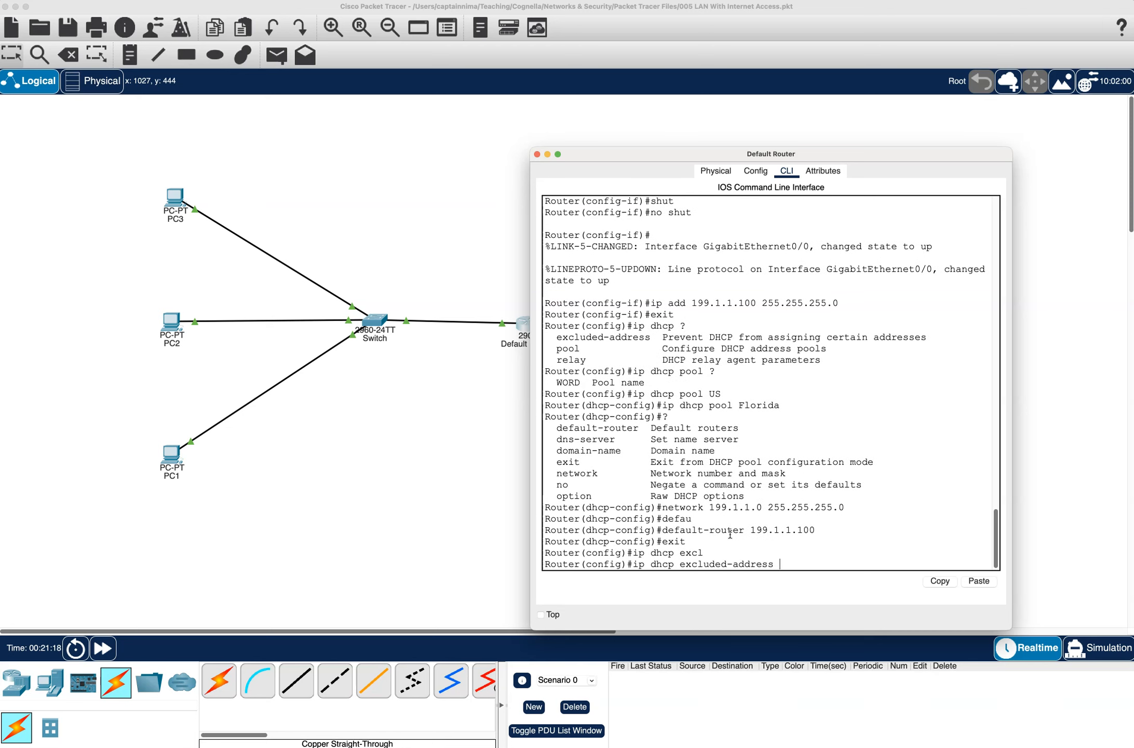
text(199.1.1.100)
key(Return)
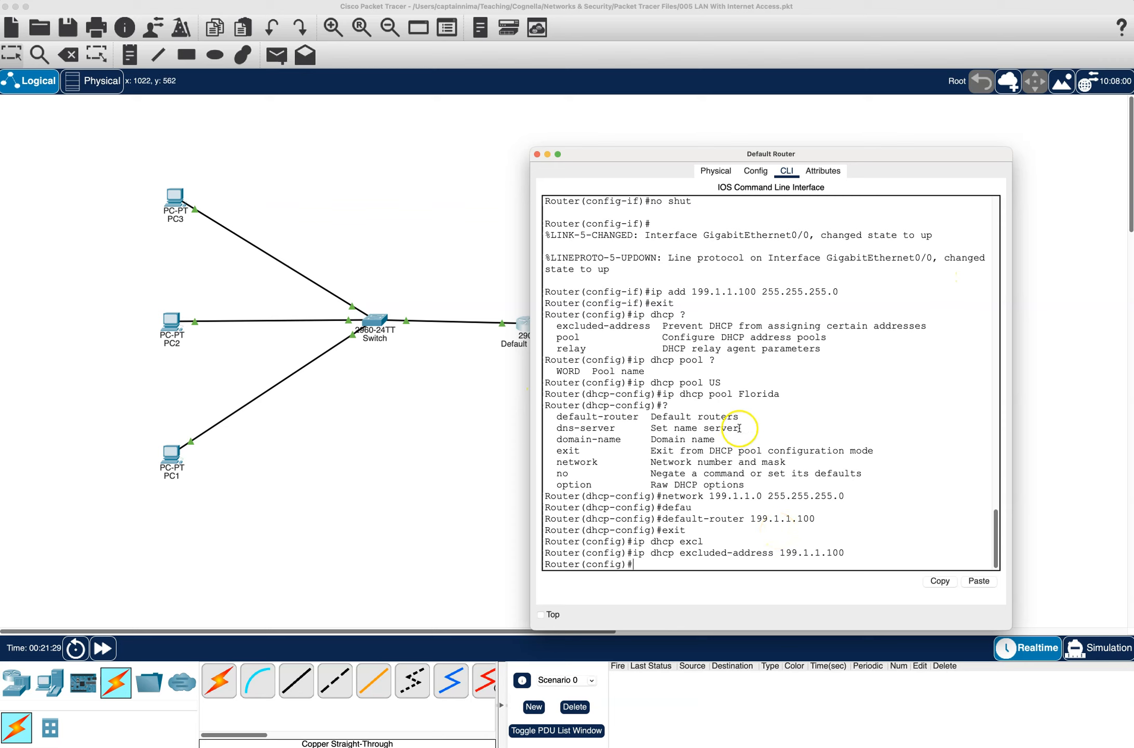
click(537, 154)
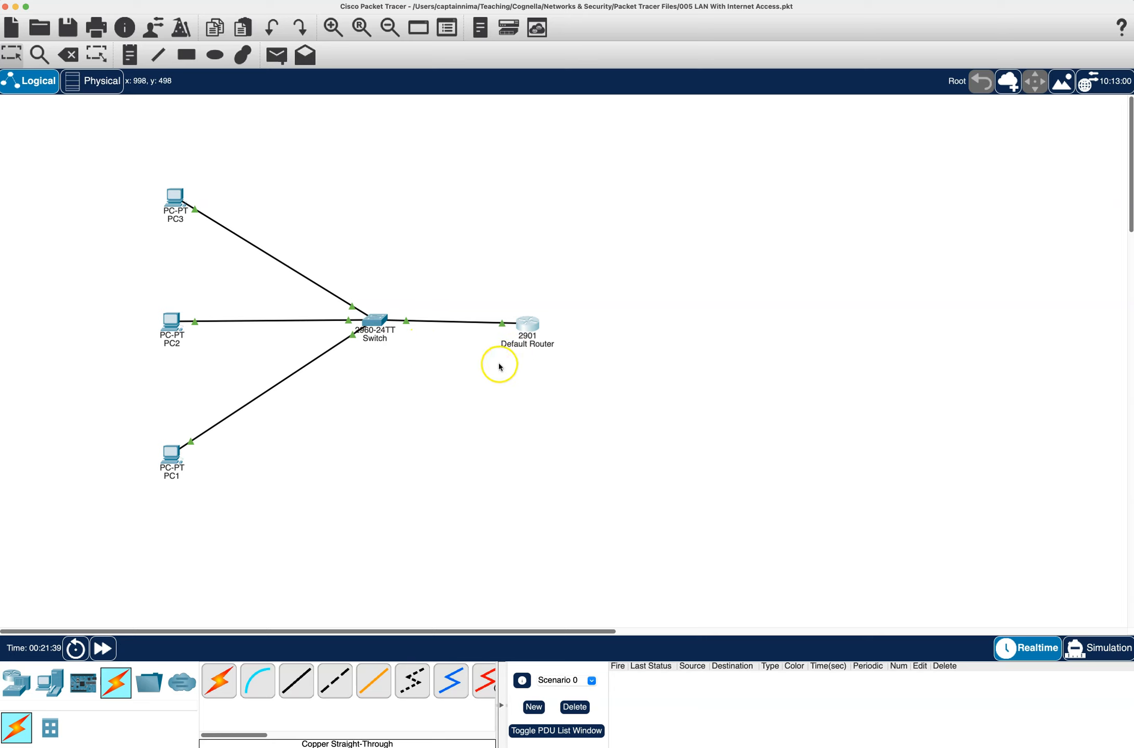
- Check PC3's current IP settings with ipconfig in its Command Prompt
click(175, 199)
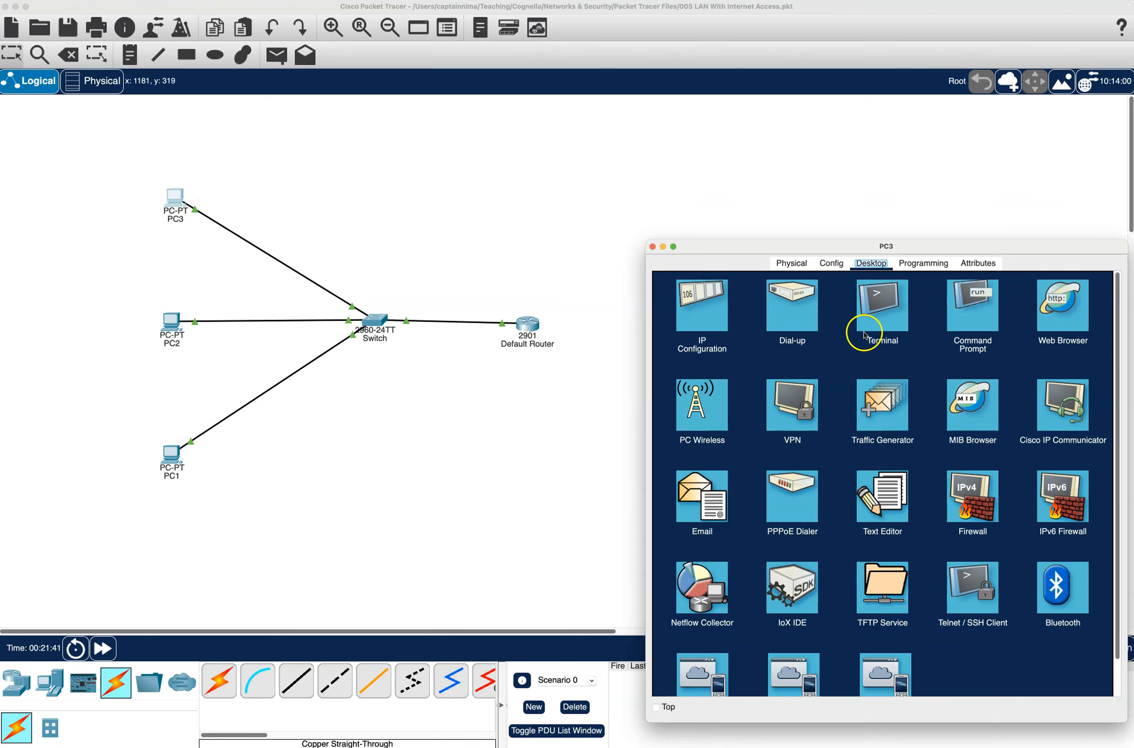
click(981, 312)
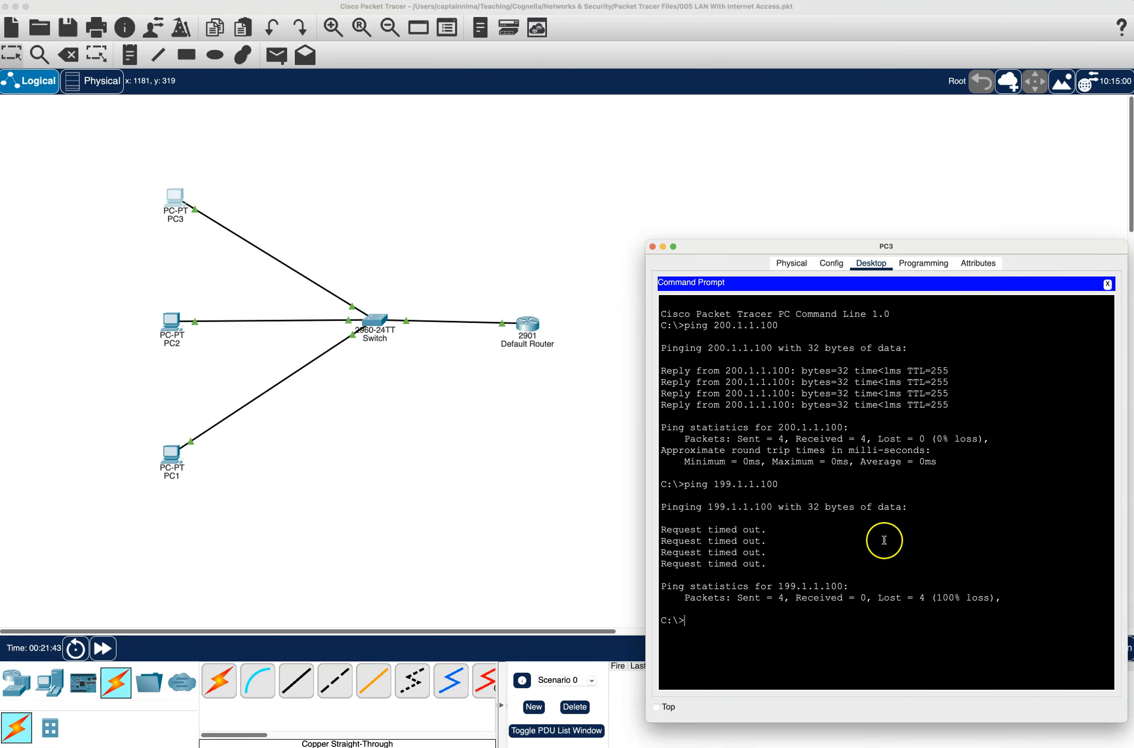
text(ipconfig)
key(Return)
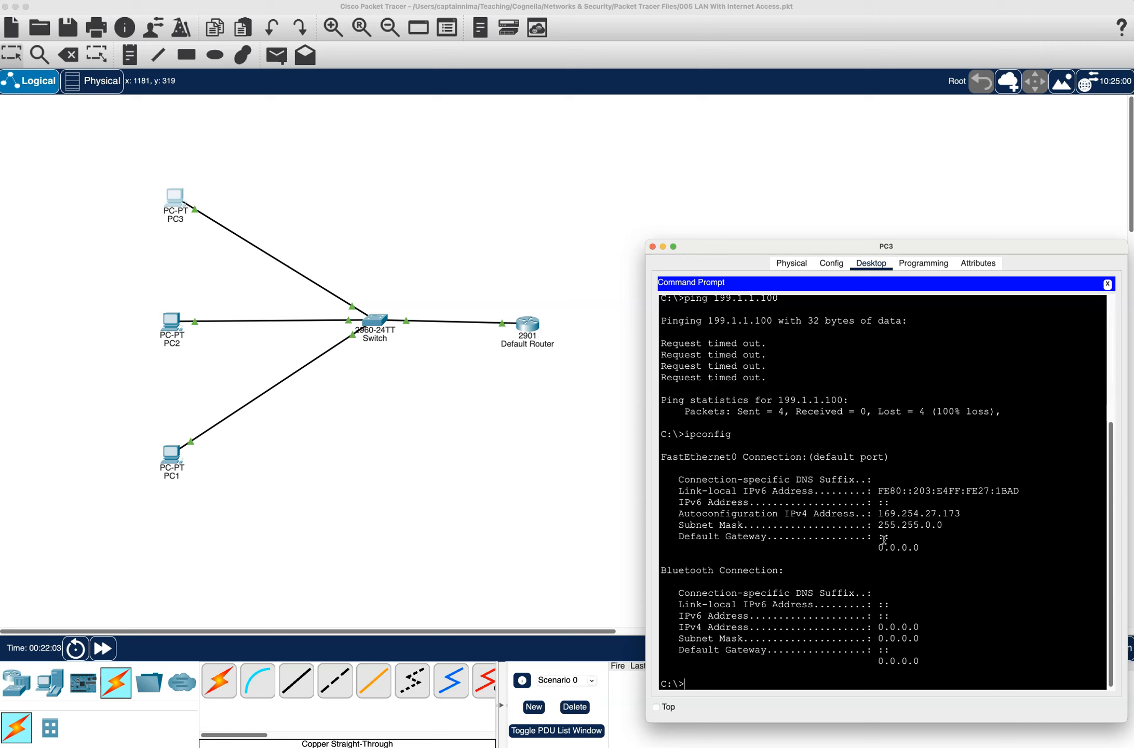
- Renew PC3's DHCP lease with ipconfig /renew and close the PC3 window
key(Up)
text(g /renew)
key(Return)
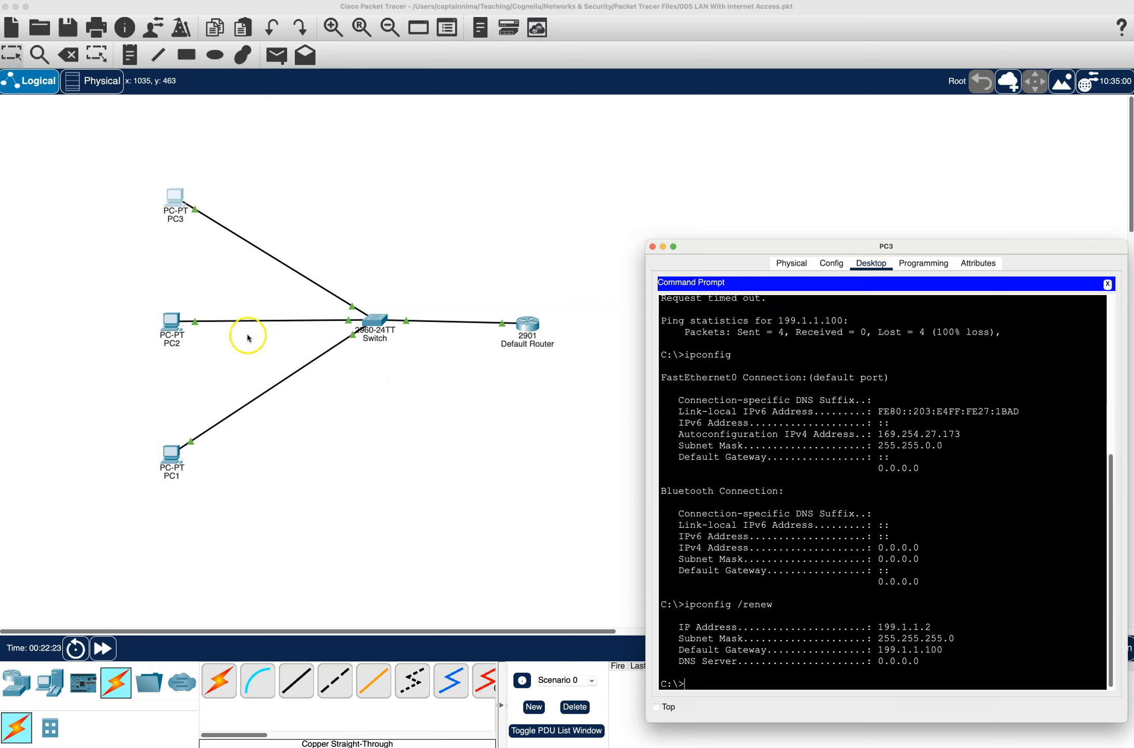
click(652, 247)
- Check PC2's assigned IP settings with ipconfig in its Command Prompt and close the PC2 window
click(164, 330)
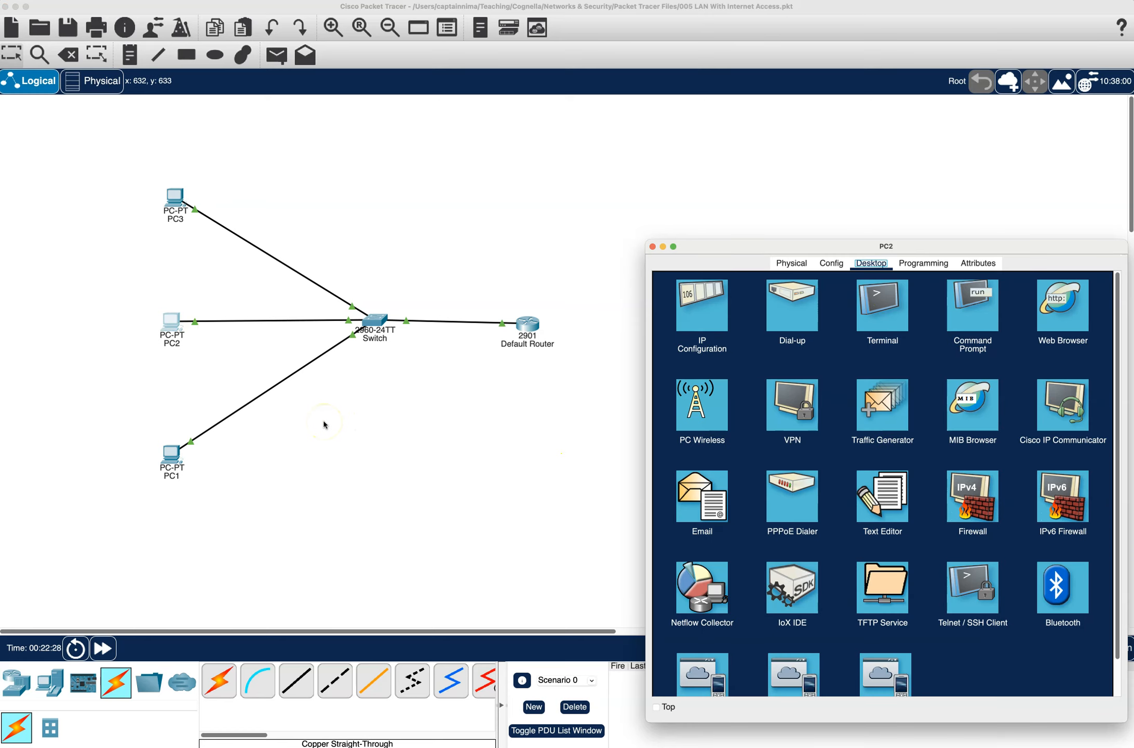
click(956, 302)
click(819, 376)
text(ipconfig)
key(Return)
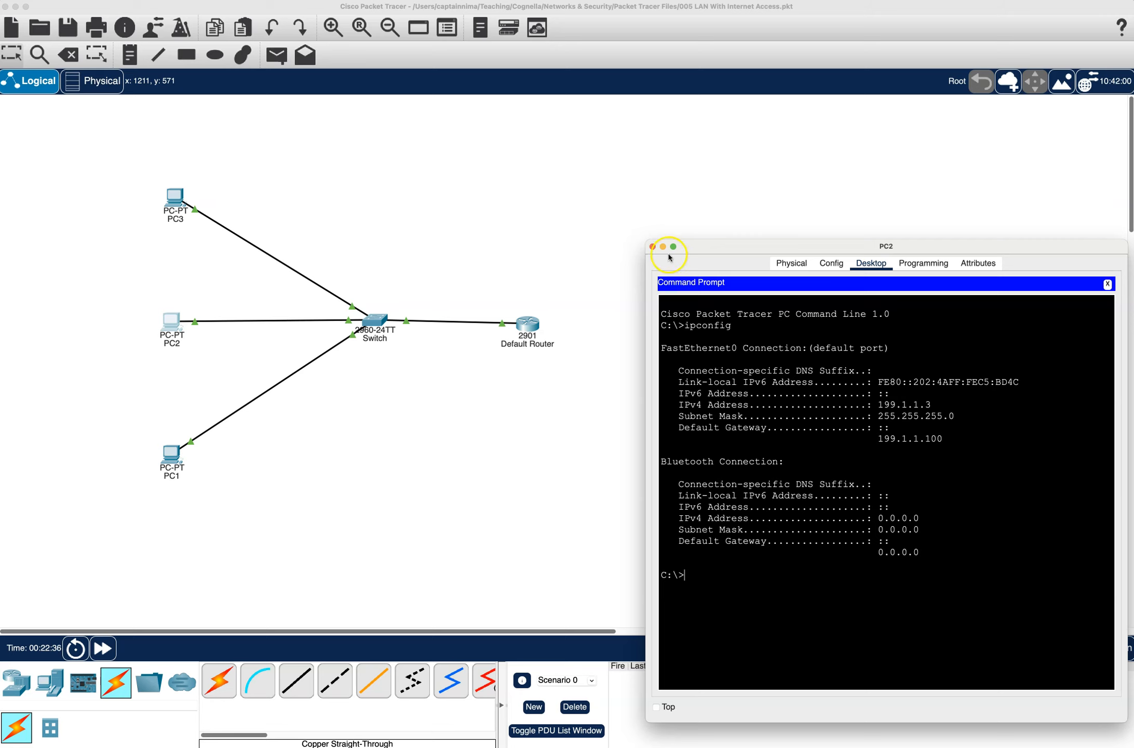
click(652, 246)
- Check PC1's assigned IP settings by rerunning ipconfig in its Command Prompt
click(170, 455)
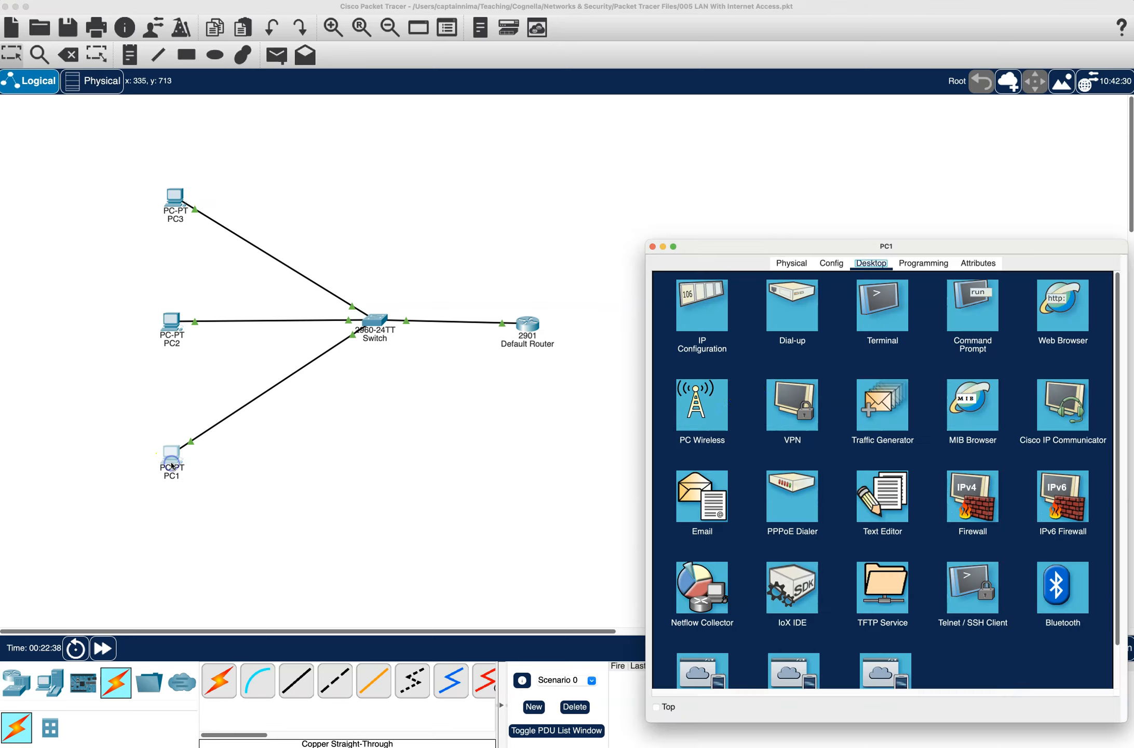
click(986, 290)
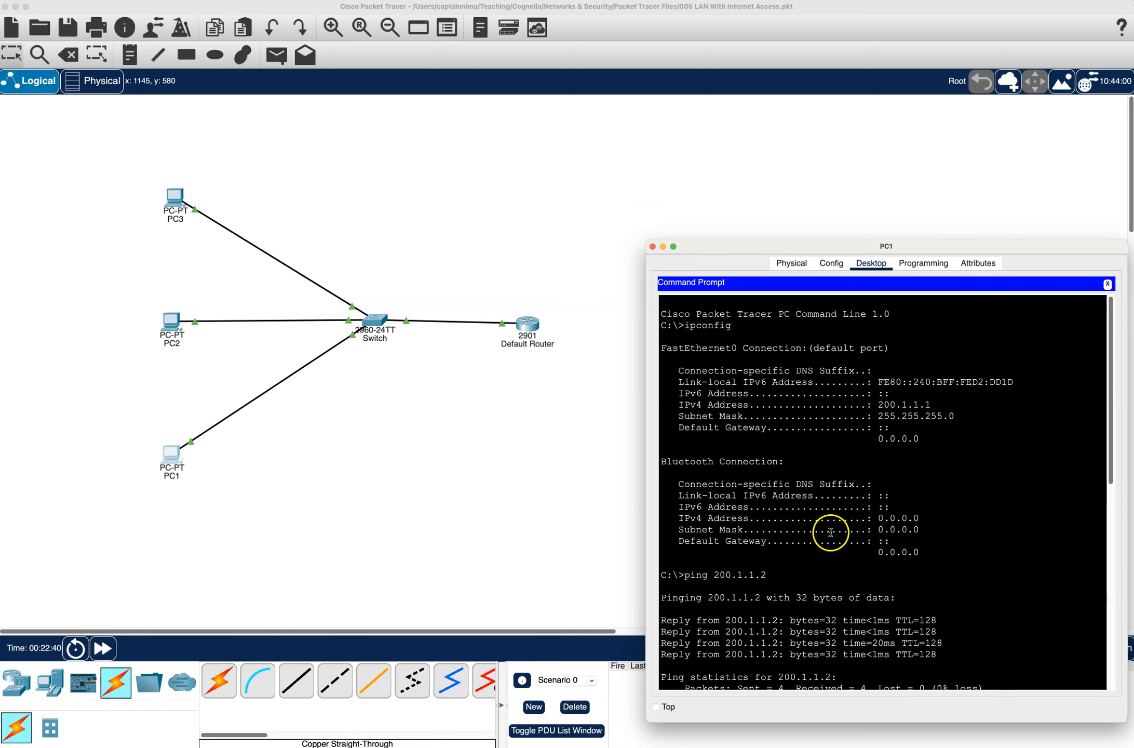
scroll(880, 618, down, 10)
key(Up)
key(Up)
key(Up)
key(Up)
key(Return)
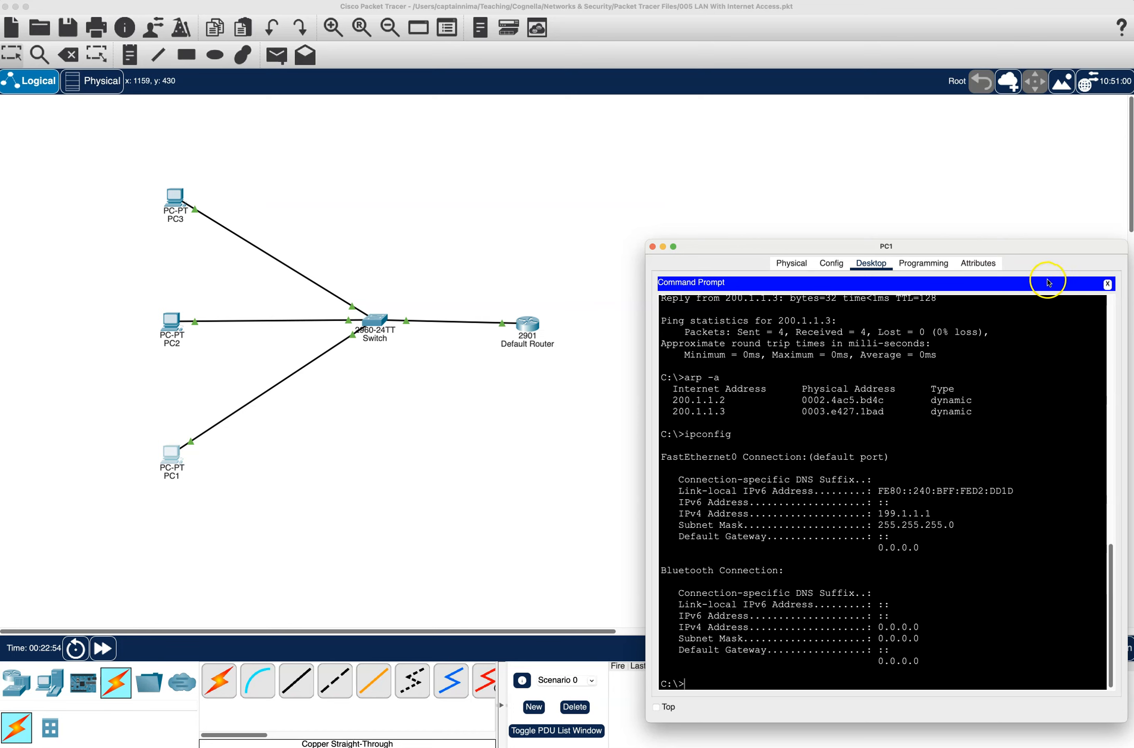
- Reopen PC1's Command Prompt and ping PC2 at 199.1.1.3
click(1107, 284)
drag(1070, 246, 1020, 176)
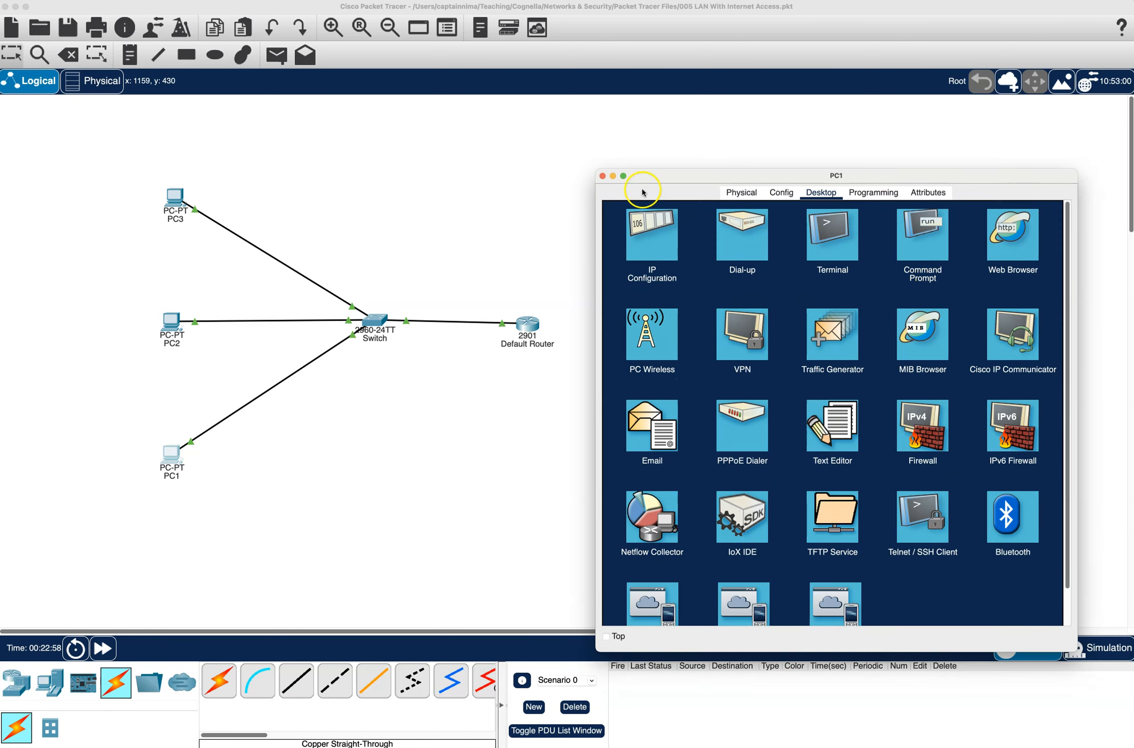
click(916, 242)
scroll(819, 564, down, 15)
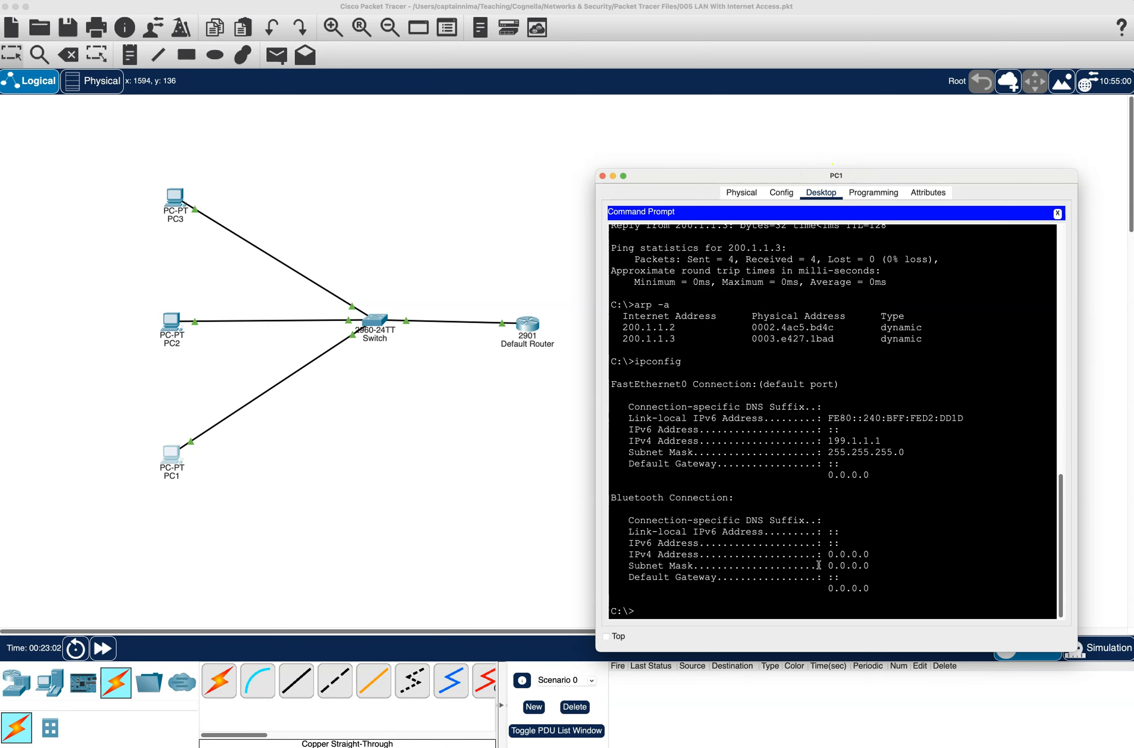
text(ping 199.1.1.3)
key(Return)
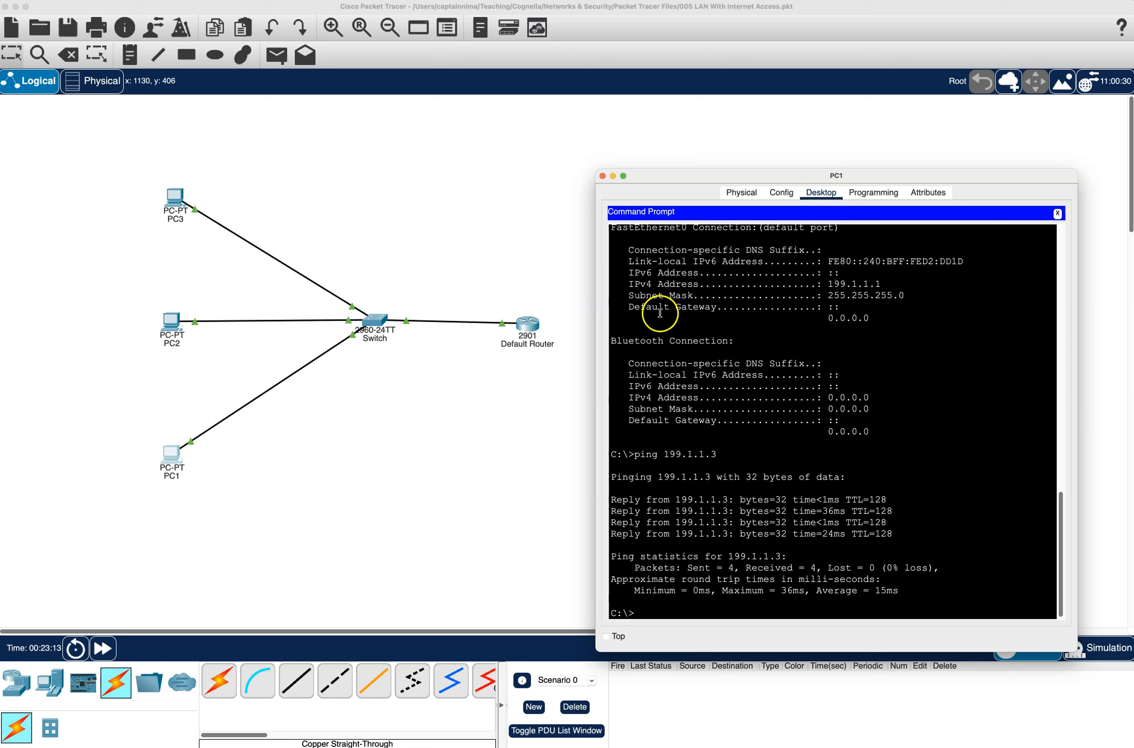
- Ping the default router at 199.1.1.100 from PC1's Command Prompt
text(pin)
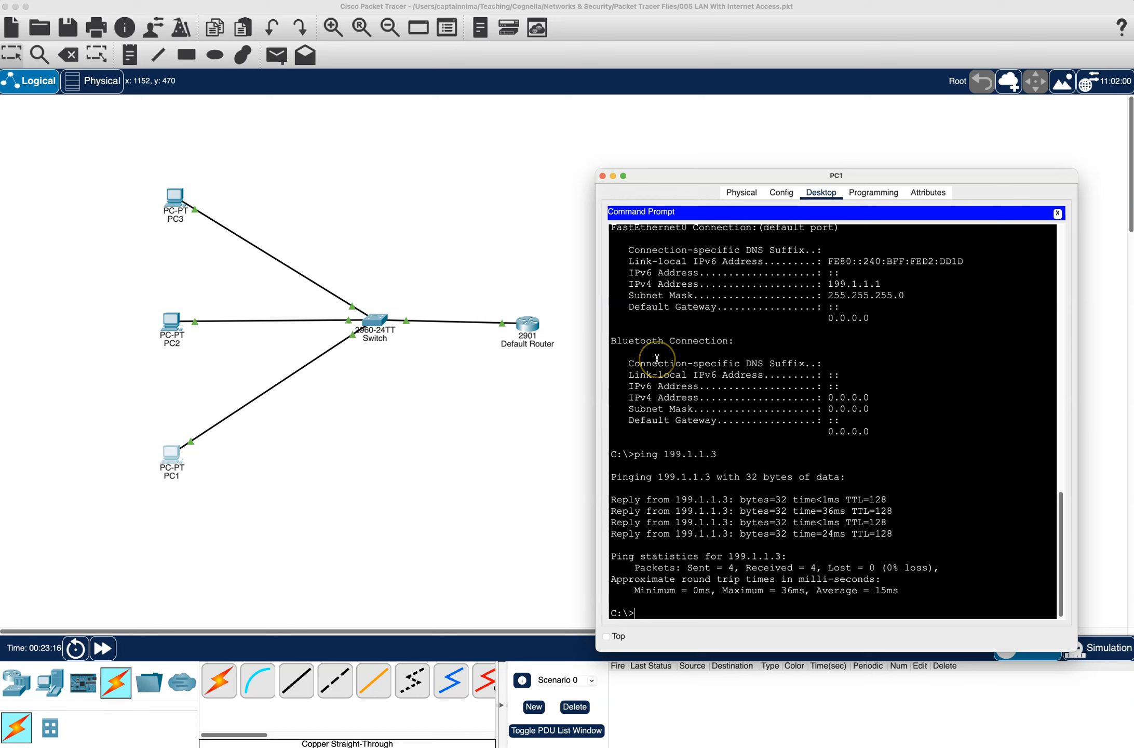
text(g 199.1.1.100)
key(Return)
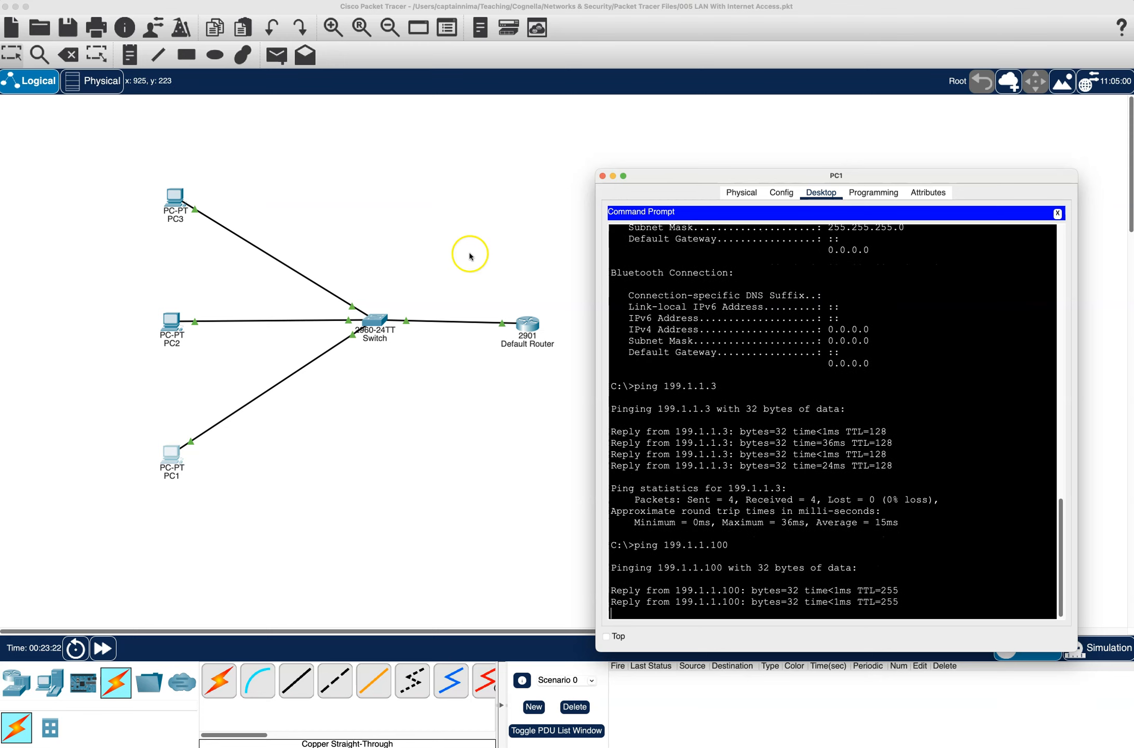